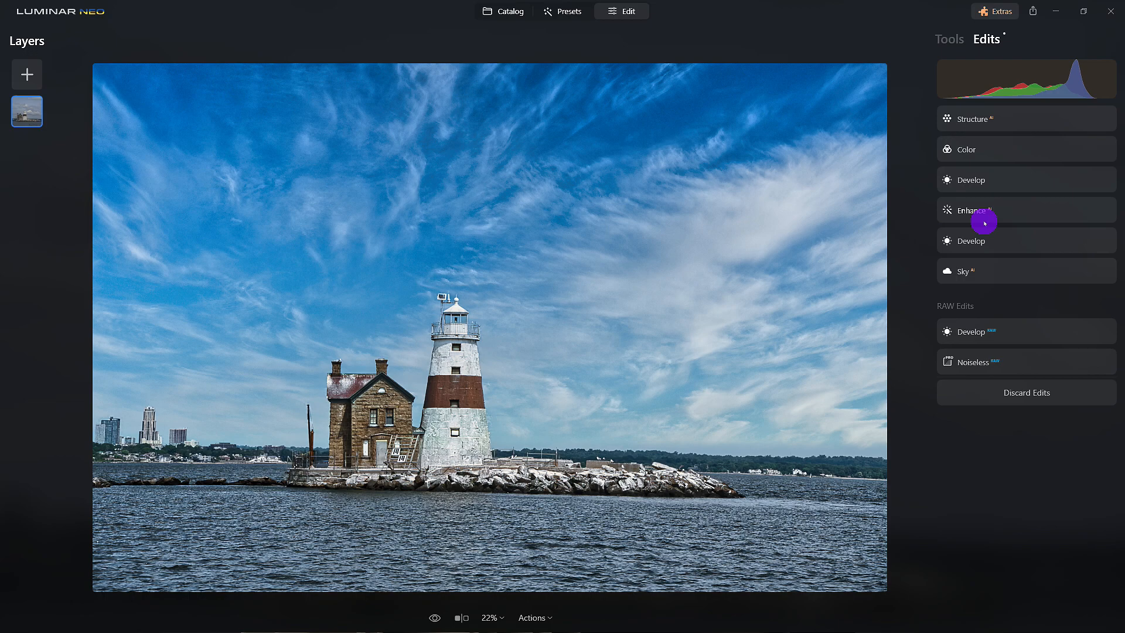
Step: Review the existing RAW Develop and Sky AI edits on the lighthouse photo
click(1030, 332)
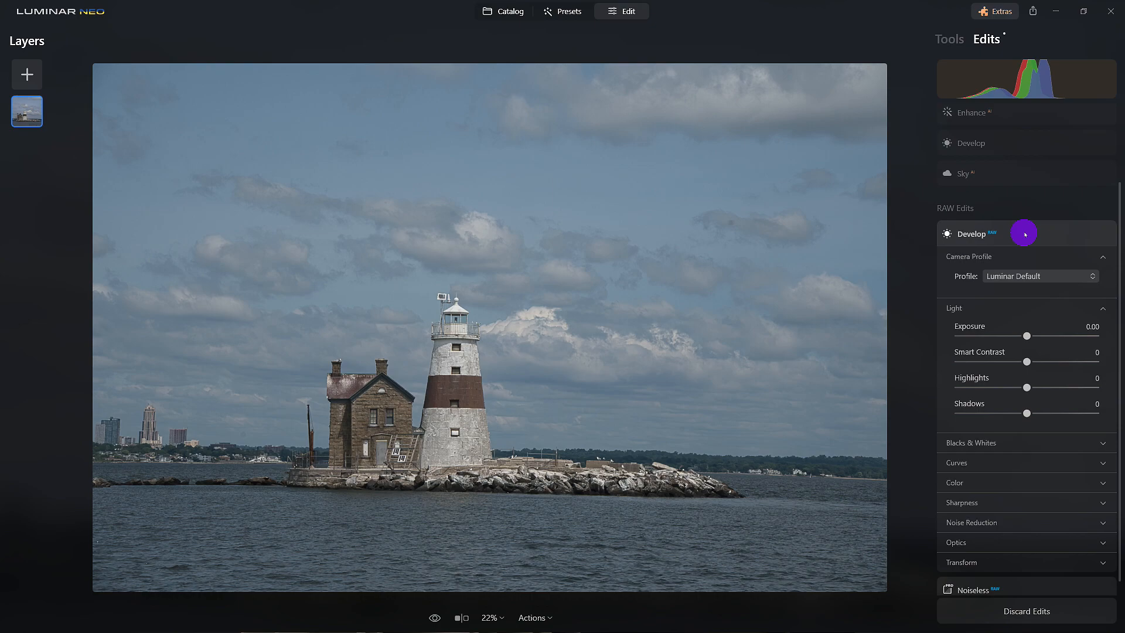
scroll(1026, 235, up, 2)
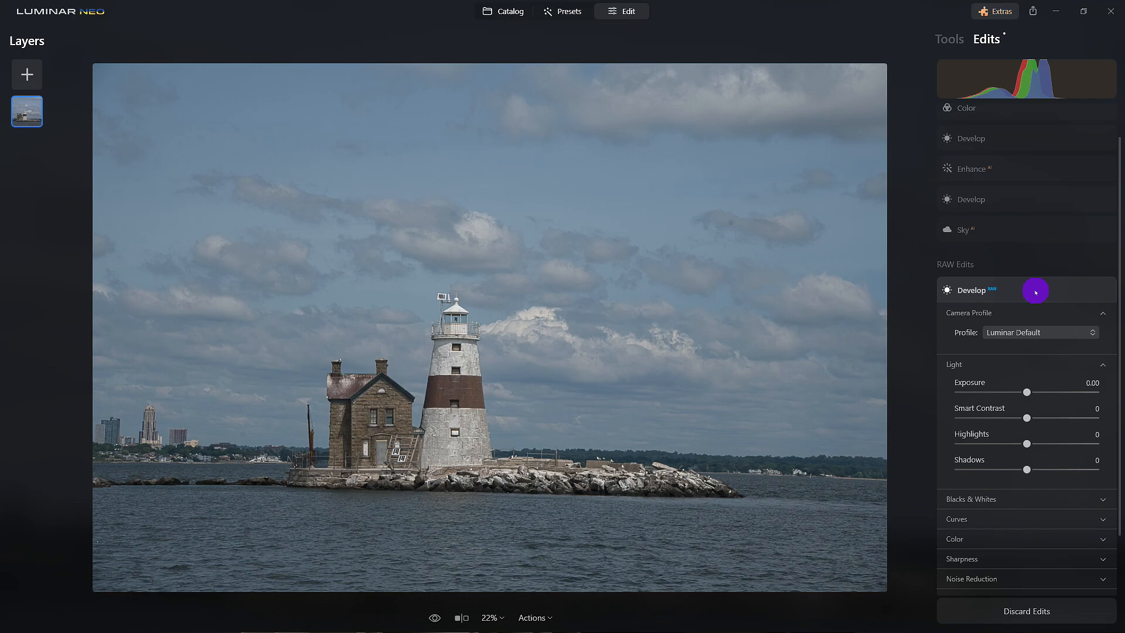
click(1002, 226)
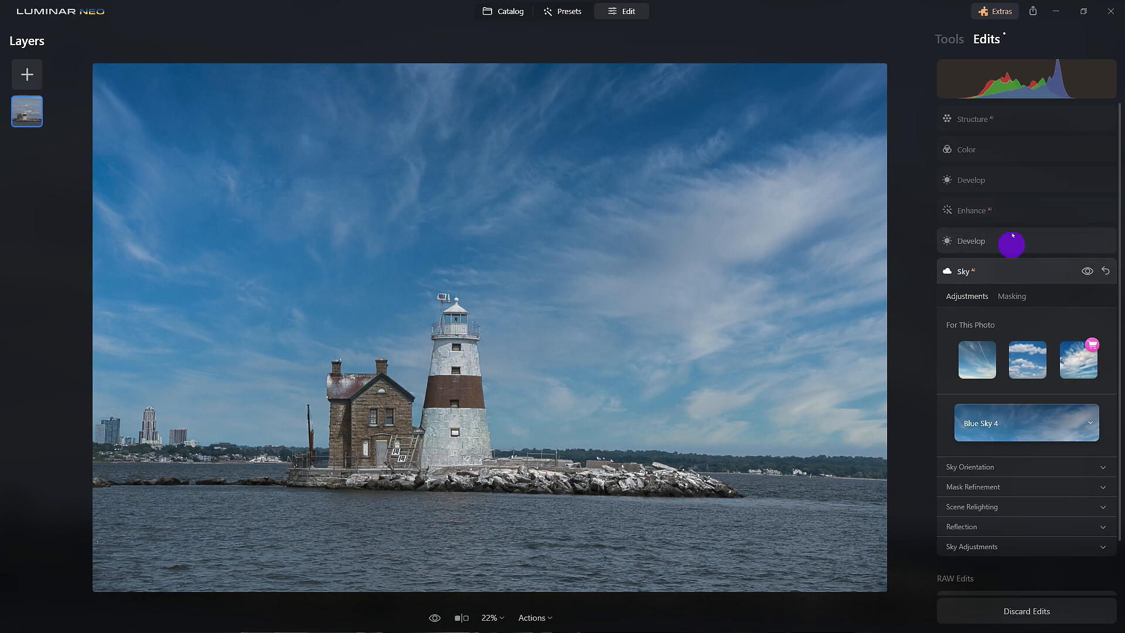
scroll(999, 111, down, 1)
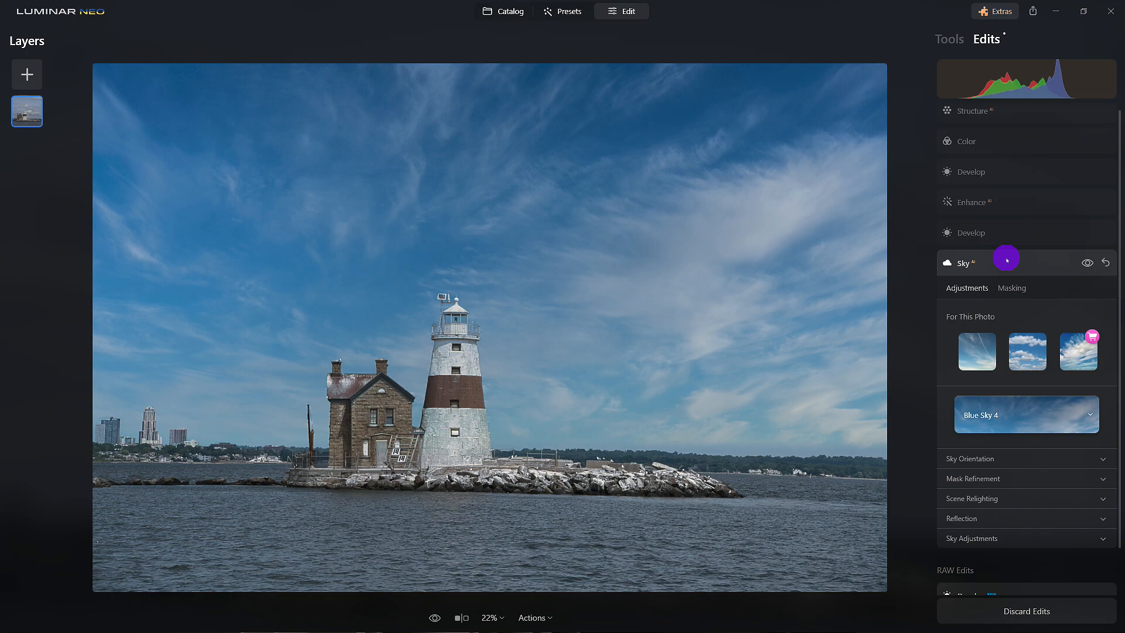
Step: Reset the Sky AI edit, check the Structure AI edit, and discard all edits on the photo
click(1107, 262)
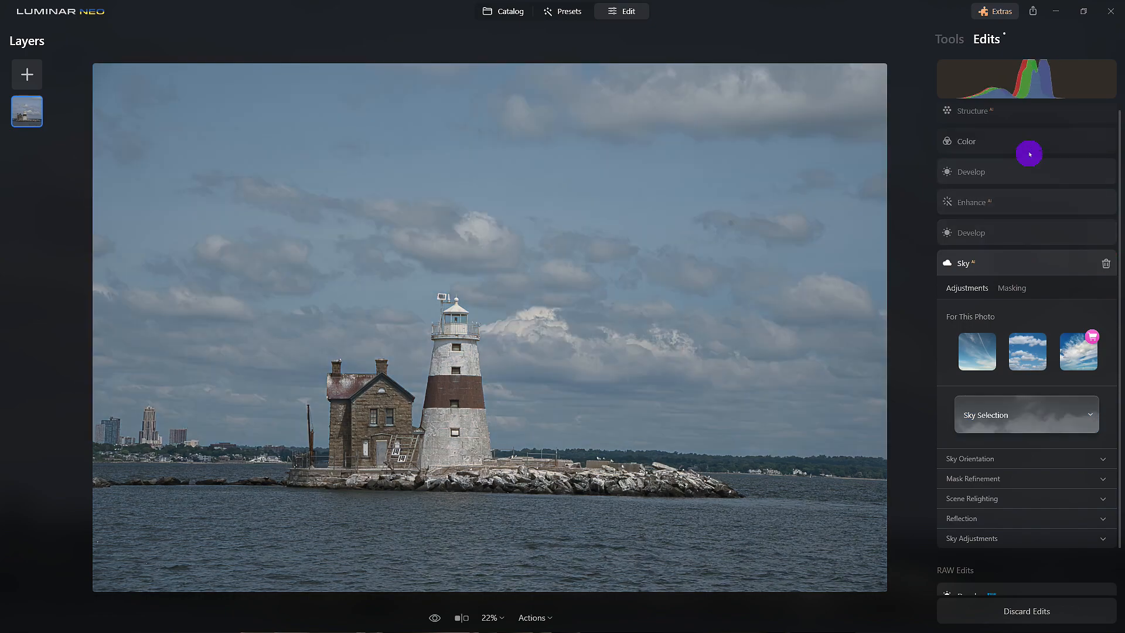
click(1007, 111)
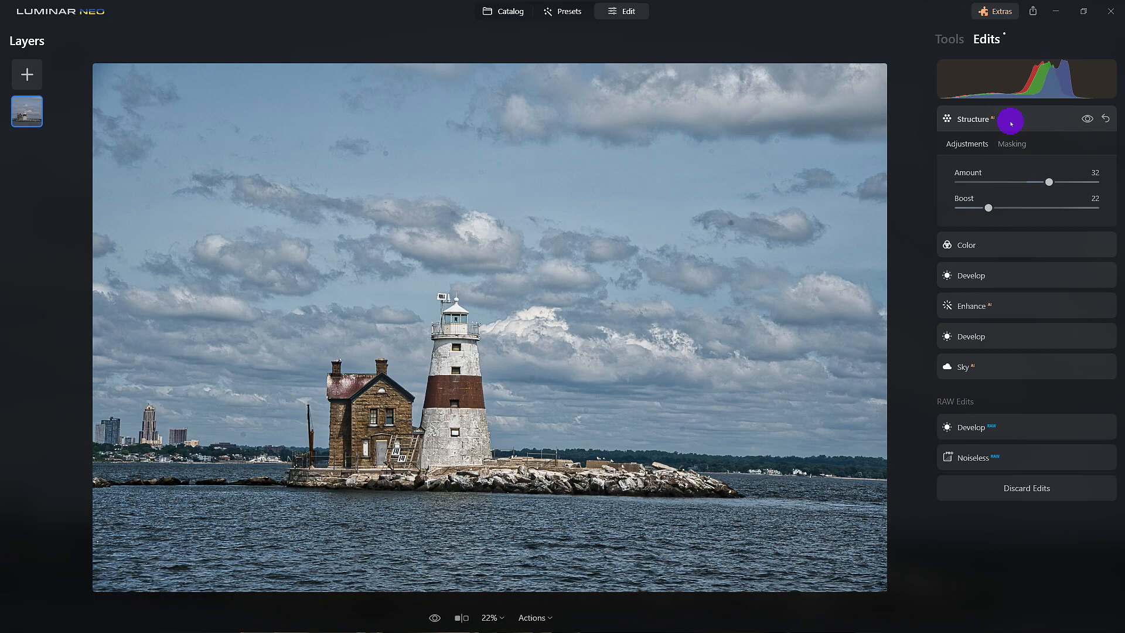
click(1030, 488)
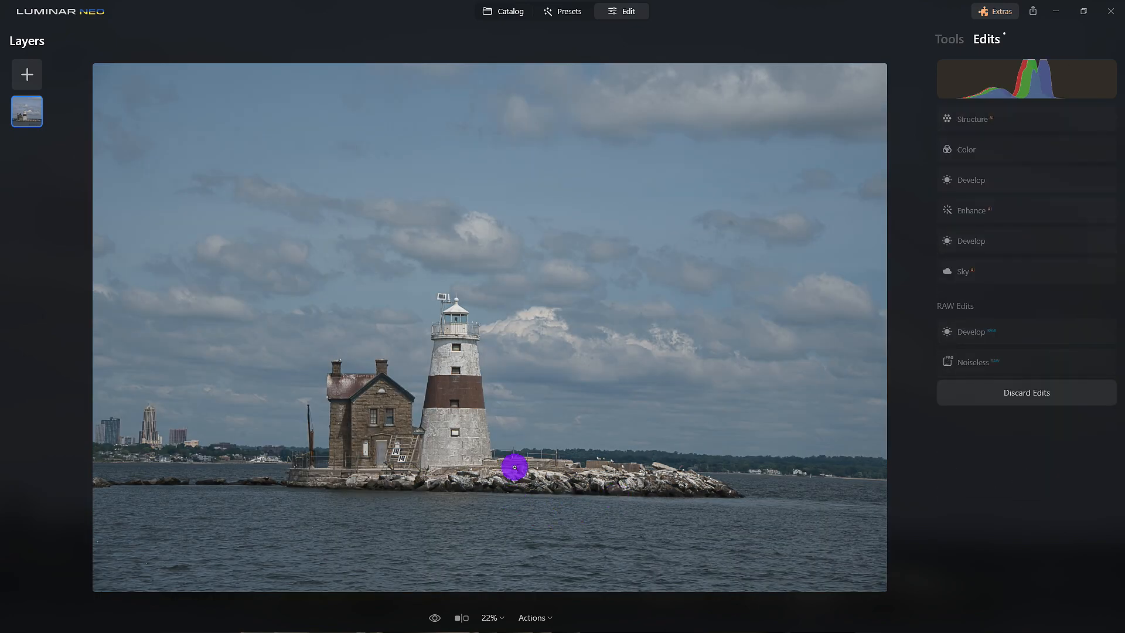
Step: Compare several Blue Sky replacements in Sky AI and apply Blue Sky 5 to the lighthouse photo
click(942, 38)
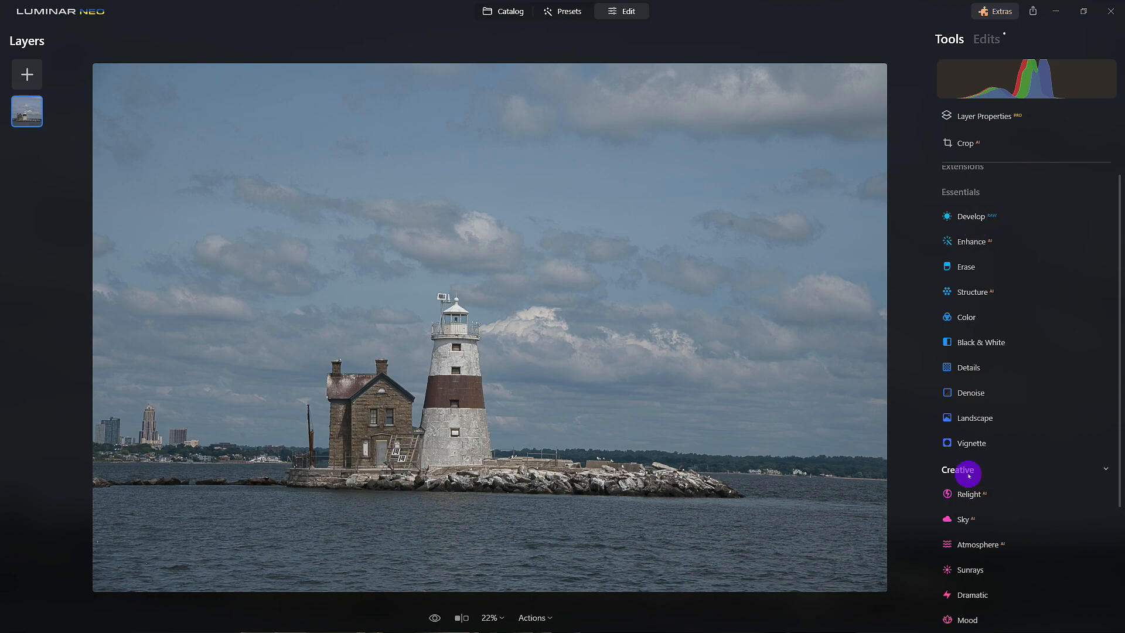
click(965, 518)
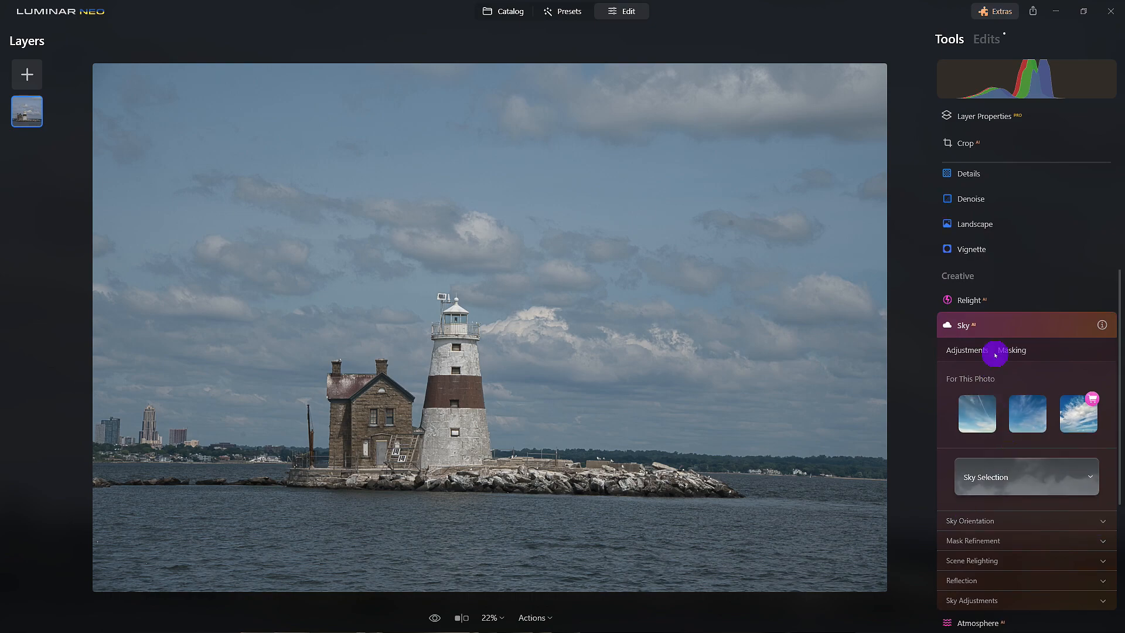
click(1004, 469)
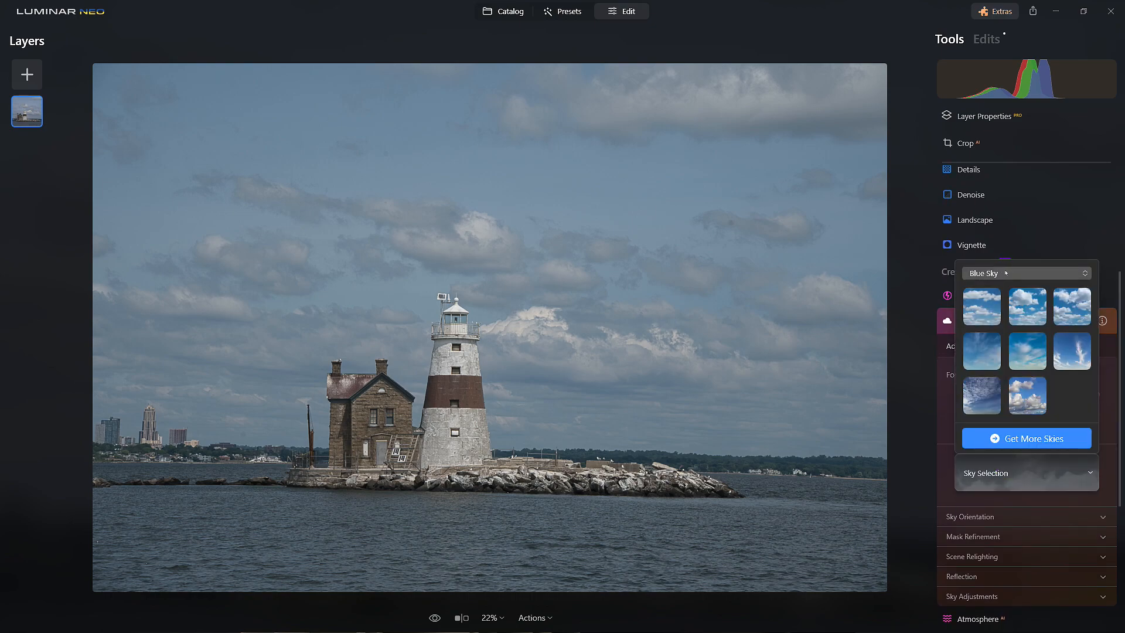
click(987, 343)
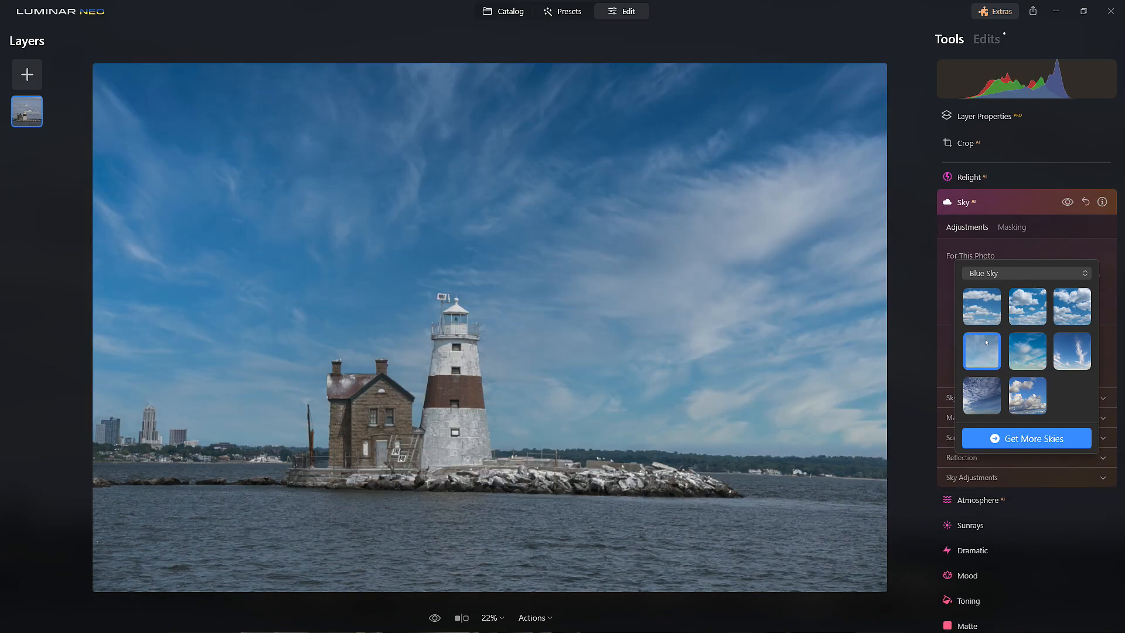
click(1028, 346)
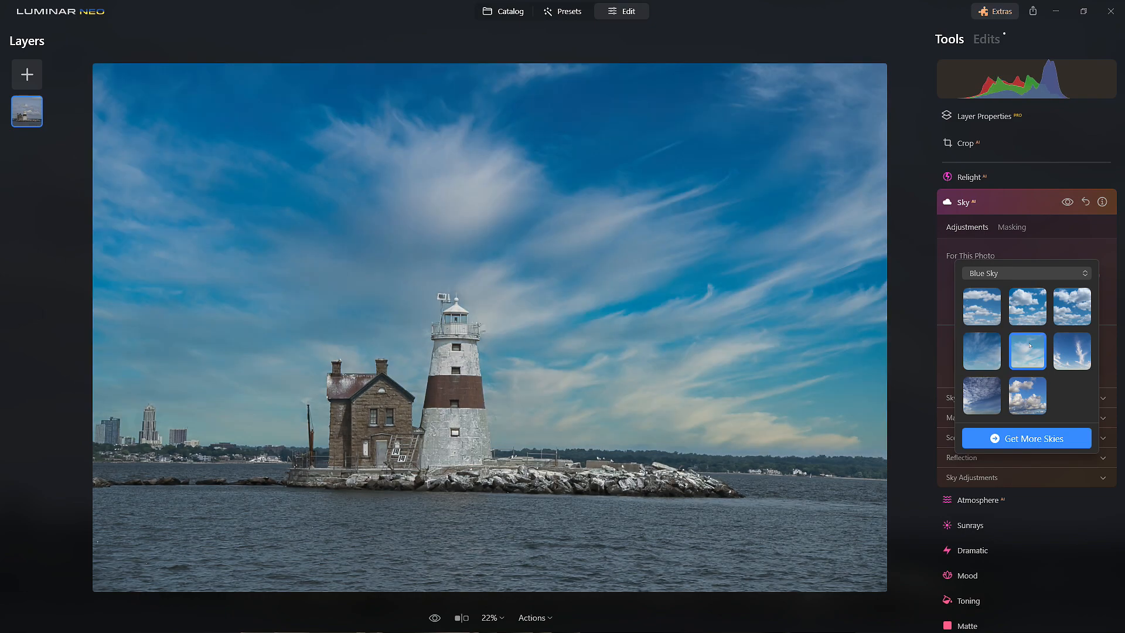
click(1061, 346)
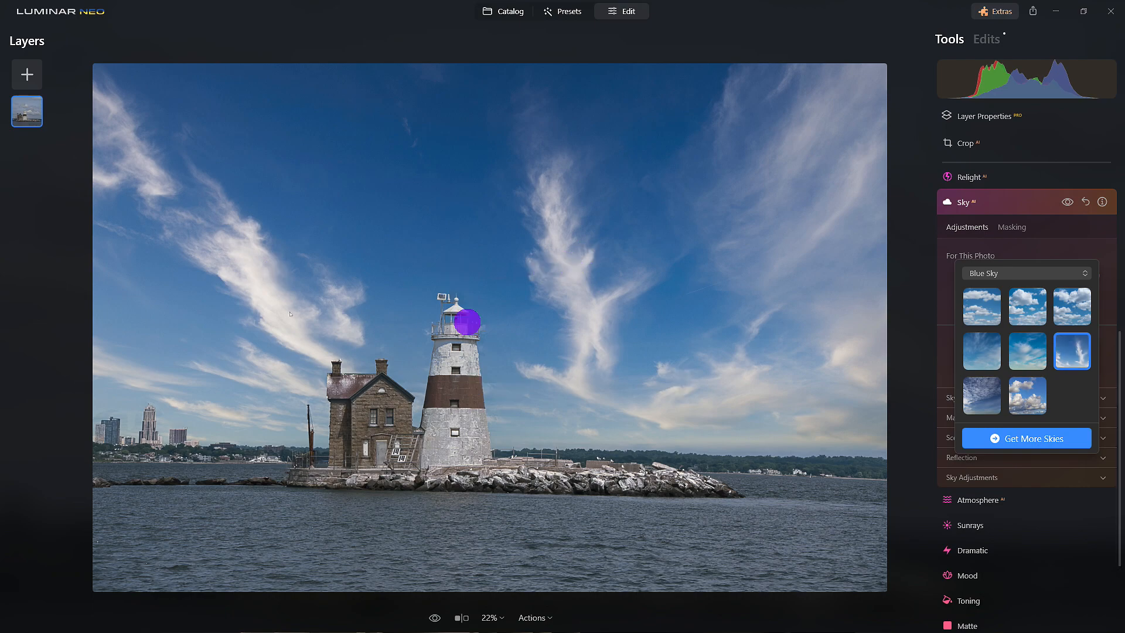
click(988, 352)
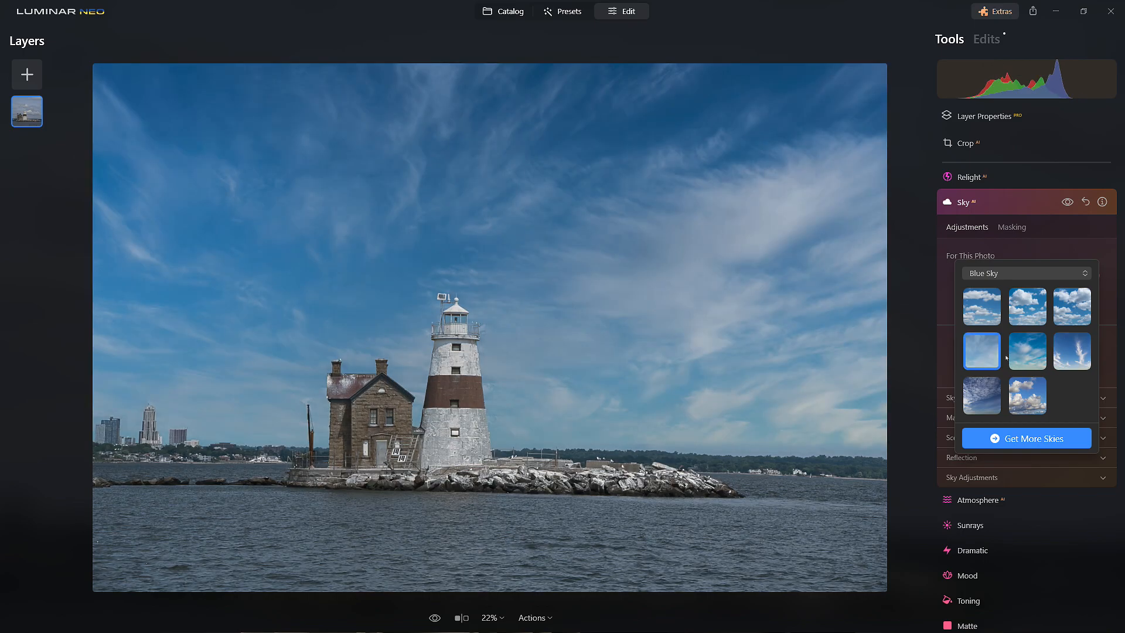
click(1023, 354)
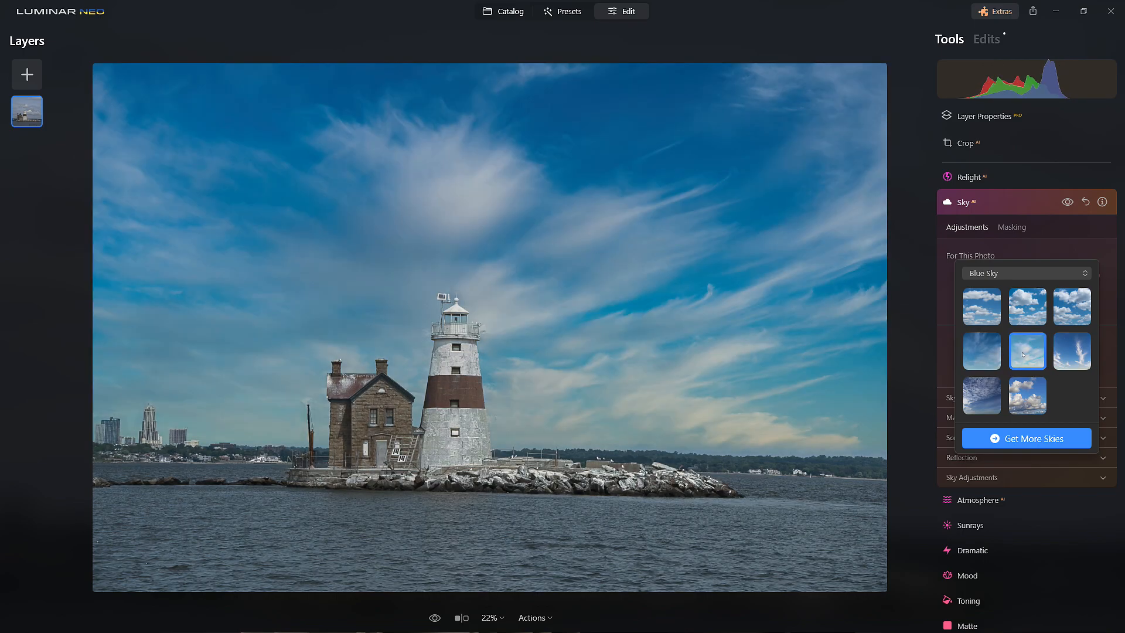
click(993, 356)
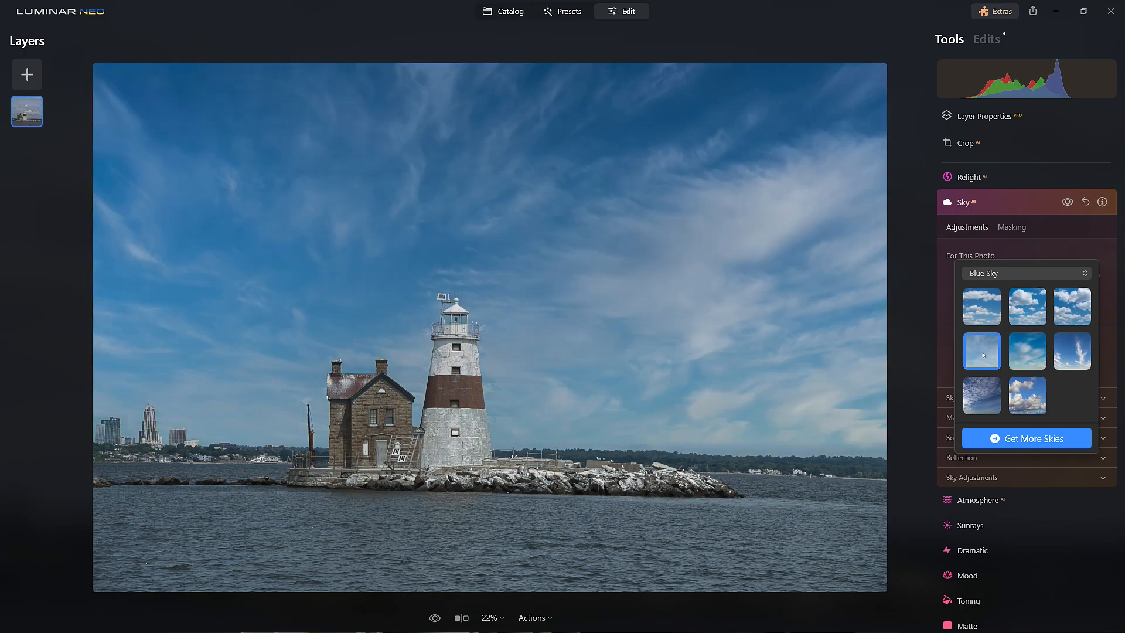
click(1026, 354)
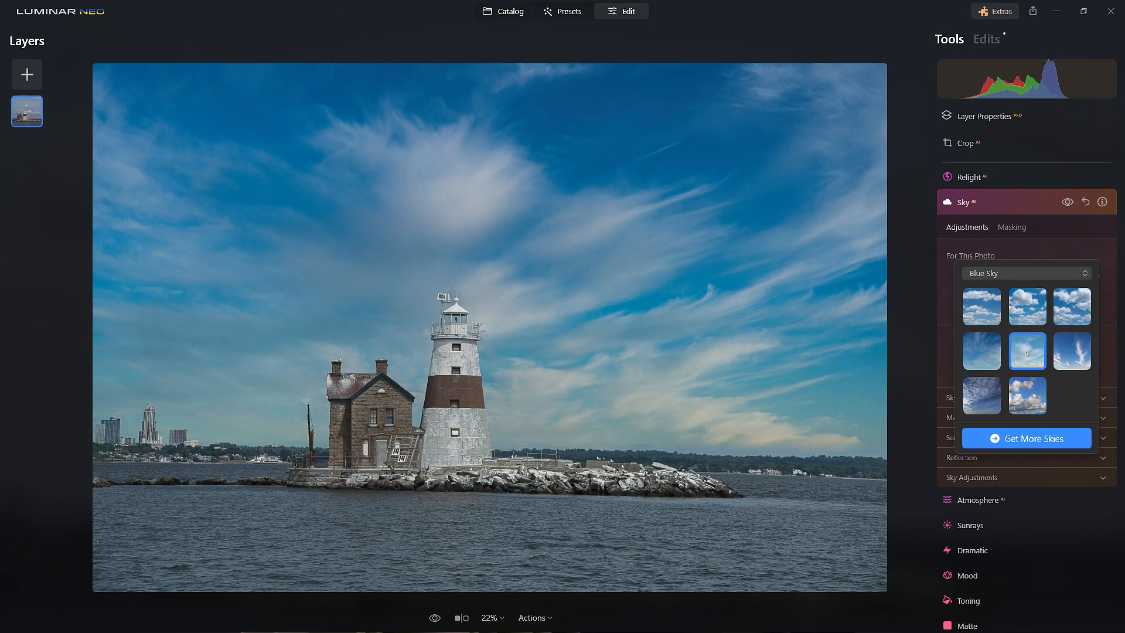
click(1009, 208)
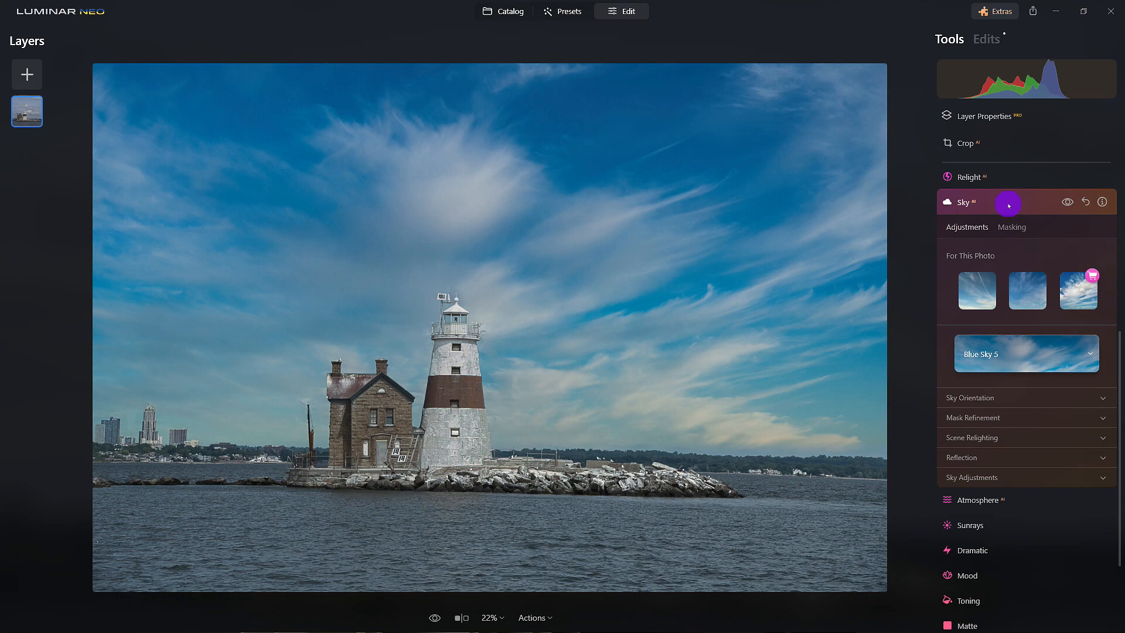
click(1008, 205)
Step: In Develop, set Shadows to 52, Blacks to -65, Whites to 42, Highlights to 32 and Smart Contrast to 16
scroll(1008, 205, up, 4)
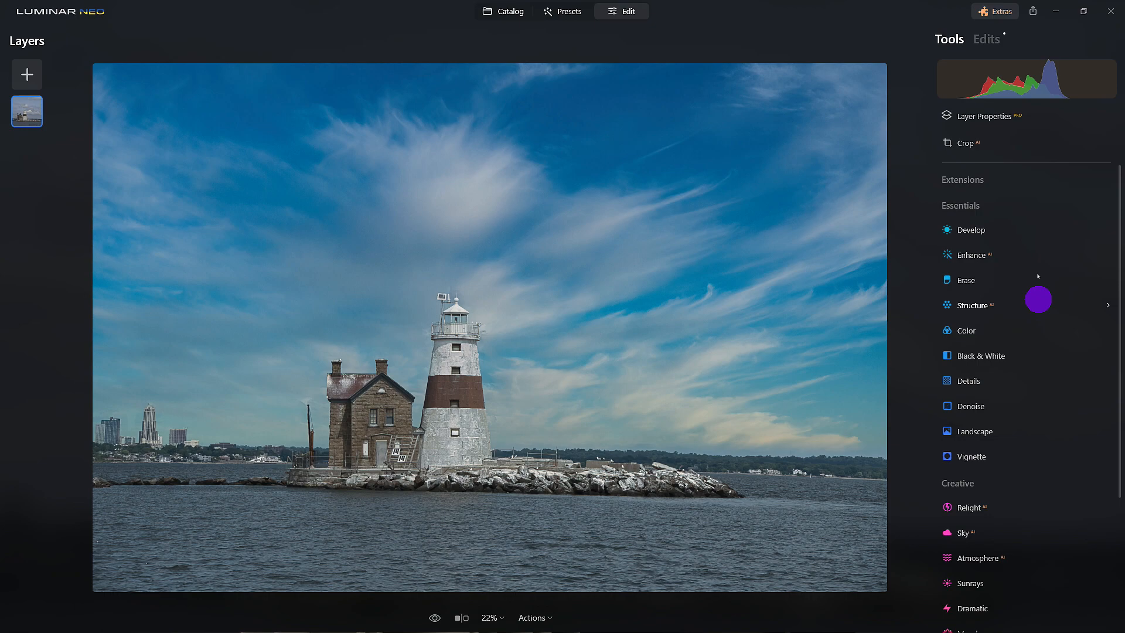
click(988, 235)
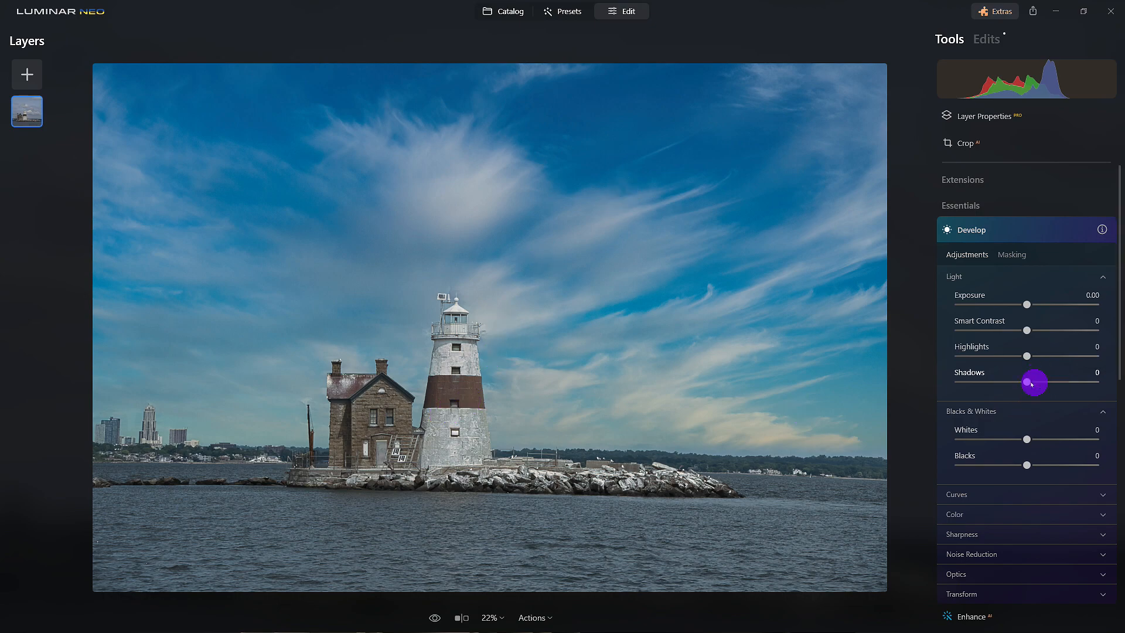
drag(1028, 384, 1064, 382)
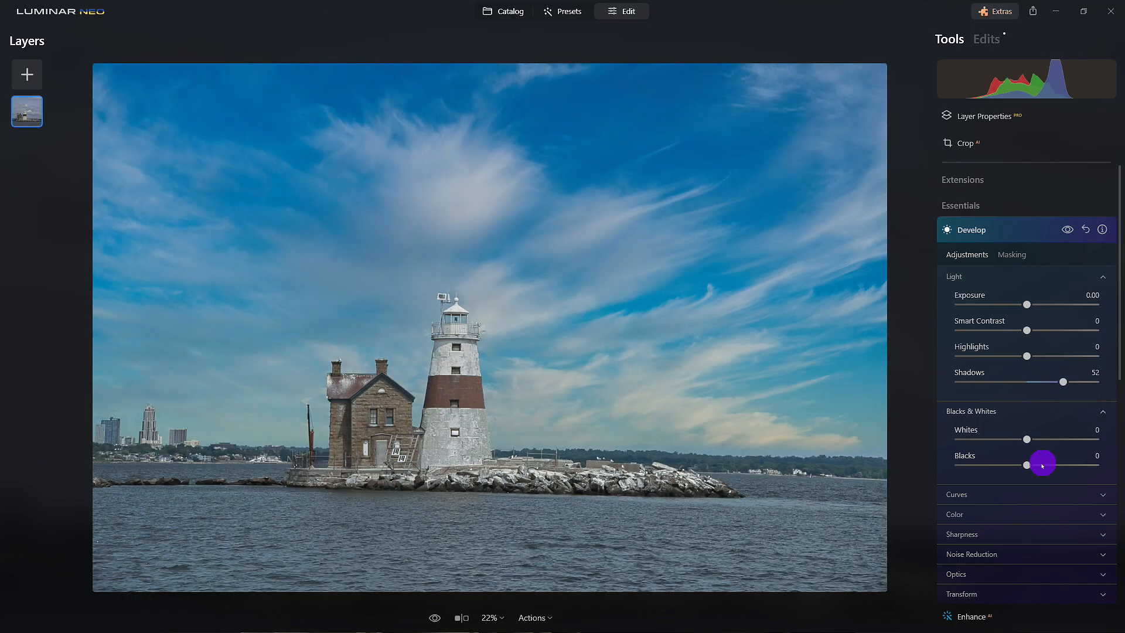
drag(1030, 464, 980, 467)
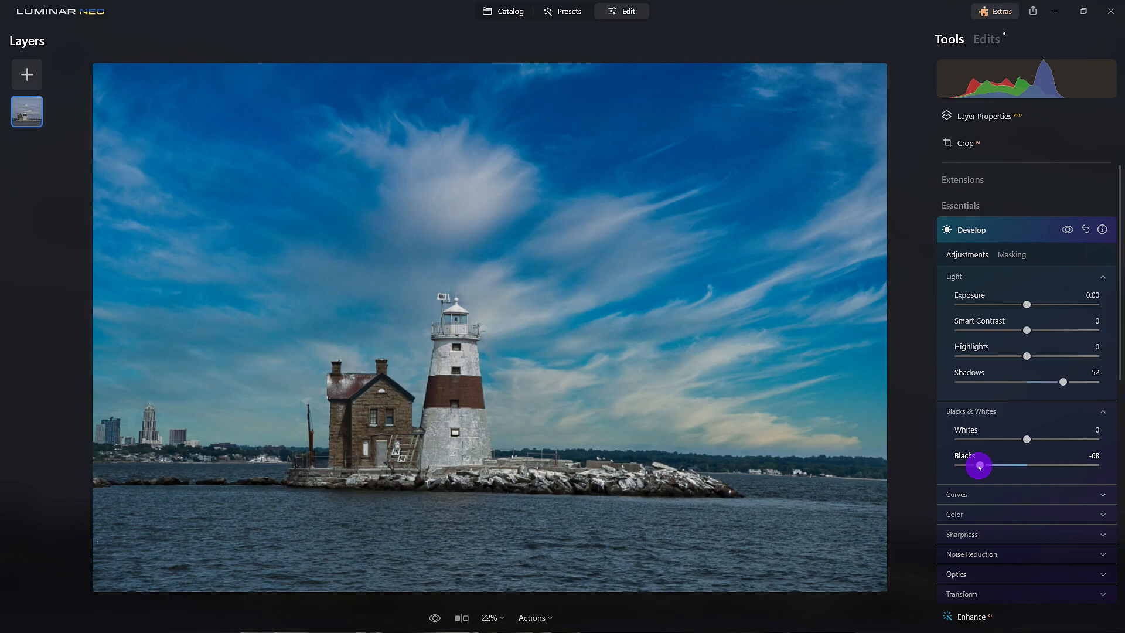
drag(1026, 439, 1057, 439)
drag(1027, 355, 1038, 331)
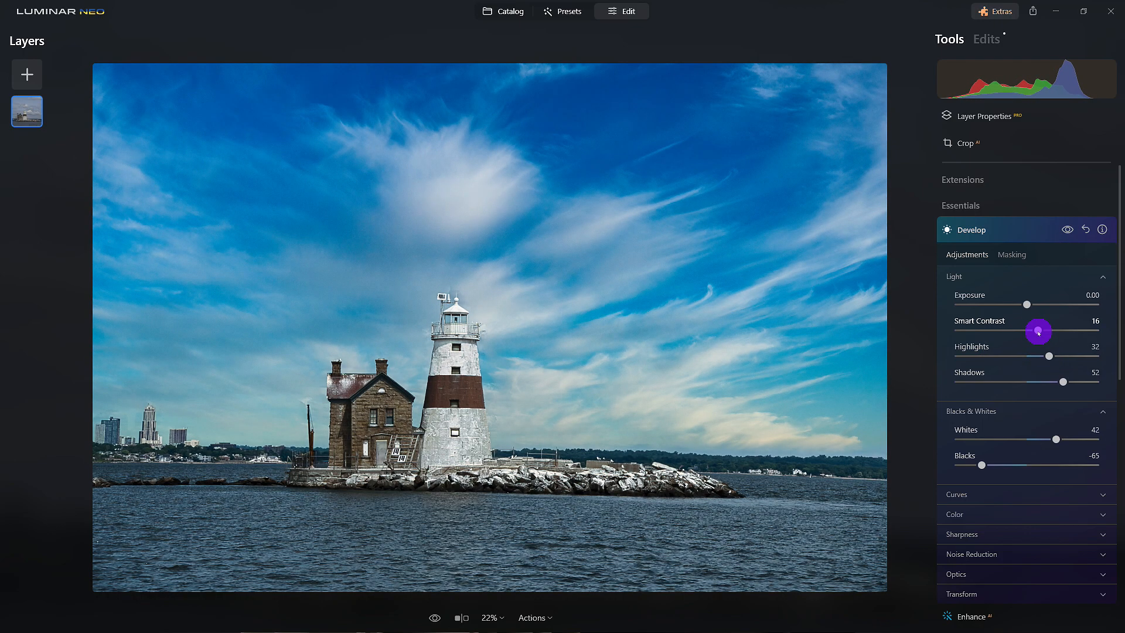
Step: Compare the photo with and without the Develop adjustments, and against the unedited original
click(1066, 230)
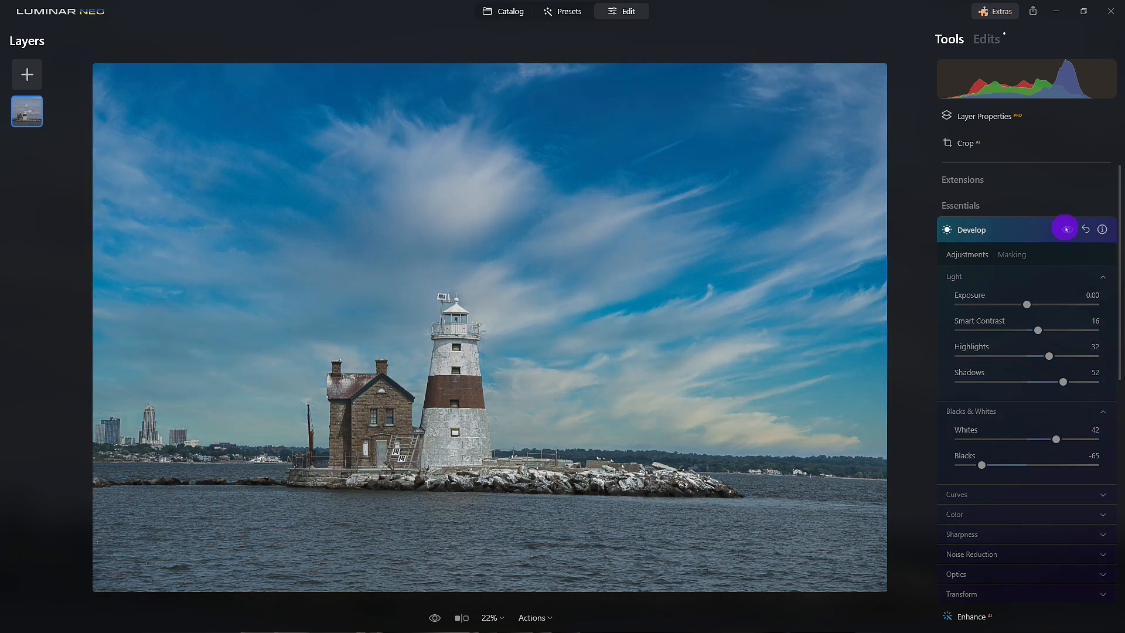
click(1066, 229)
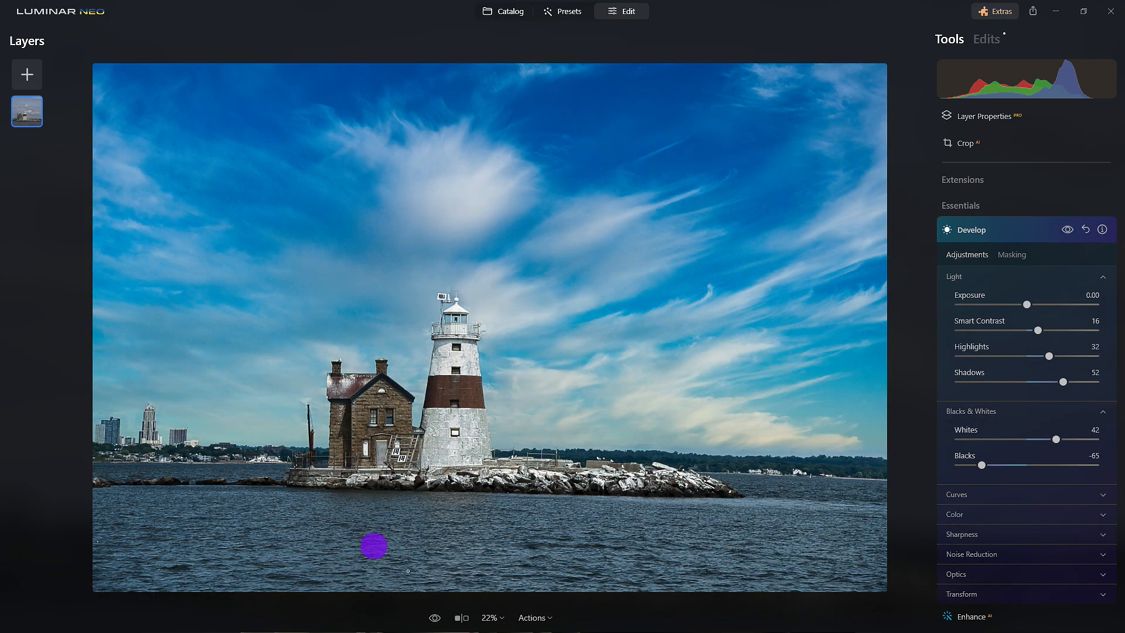
click(437, 617)
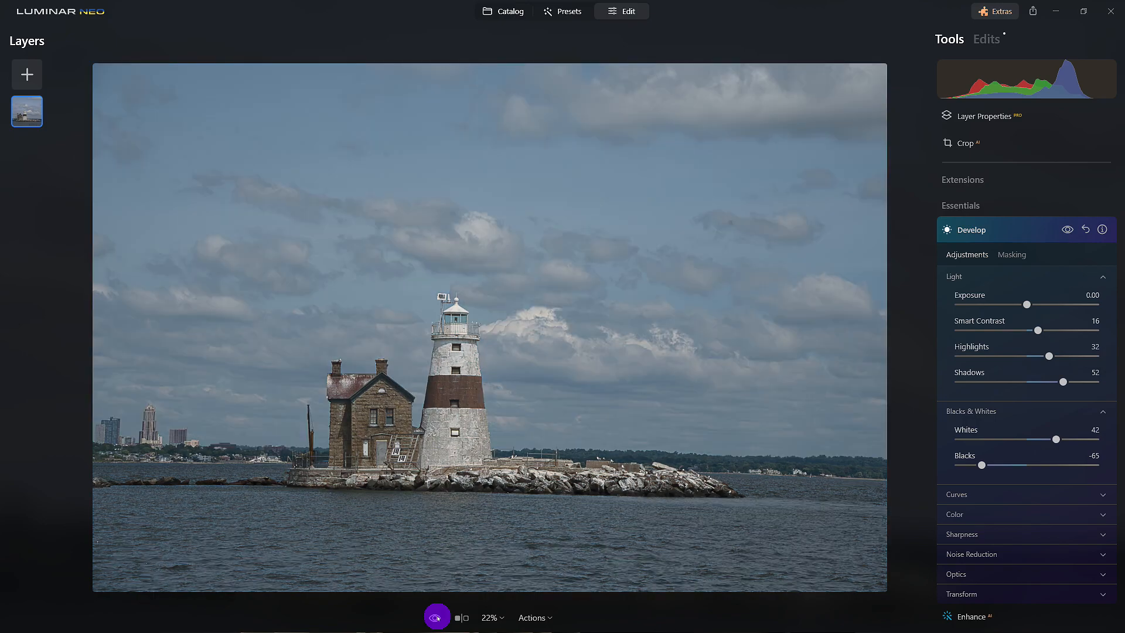
click(438, 617)
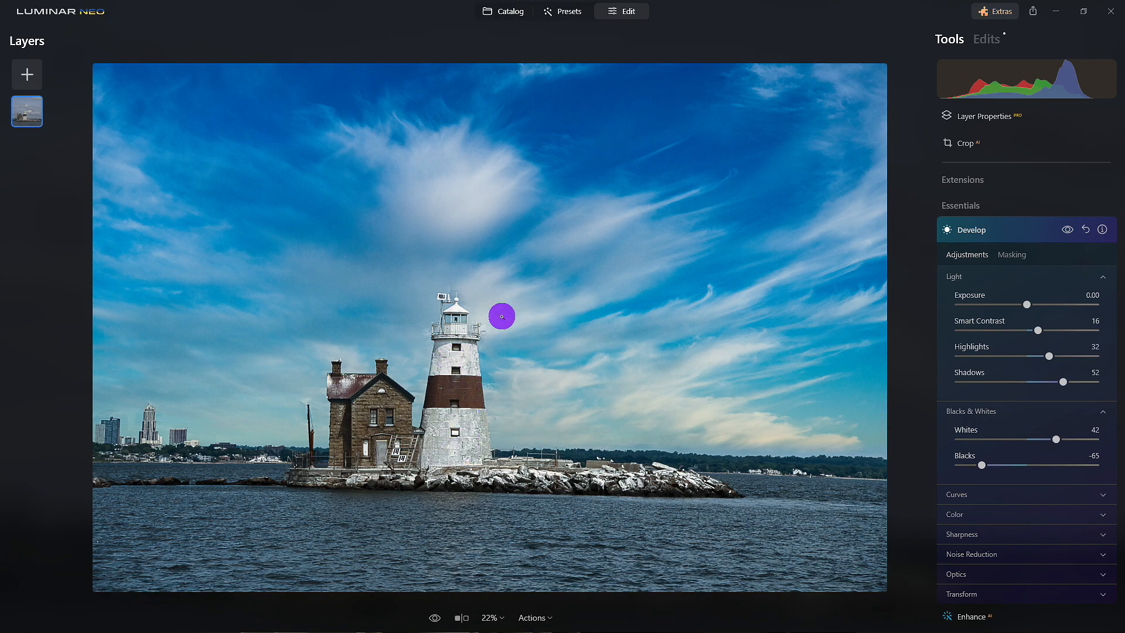
Step: Review the list of edits applied to the photo and return to the editing tools
click(1028, 231)
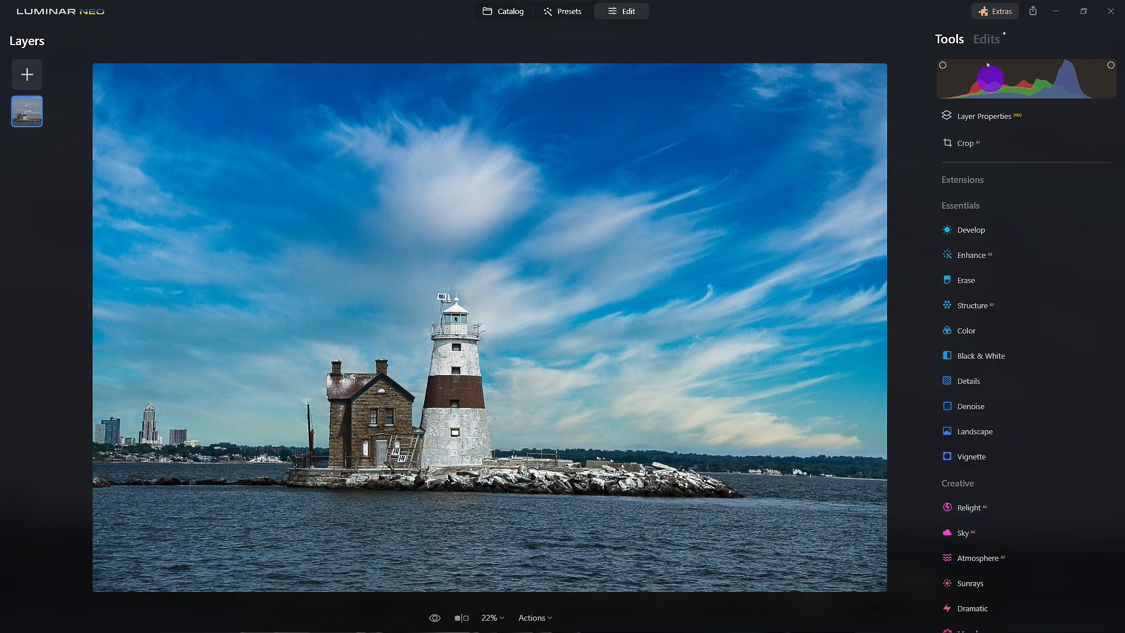
click(985, 39)
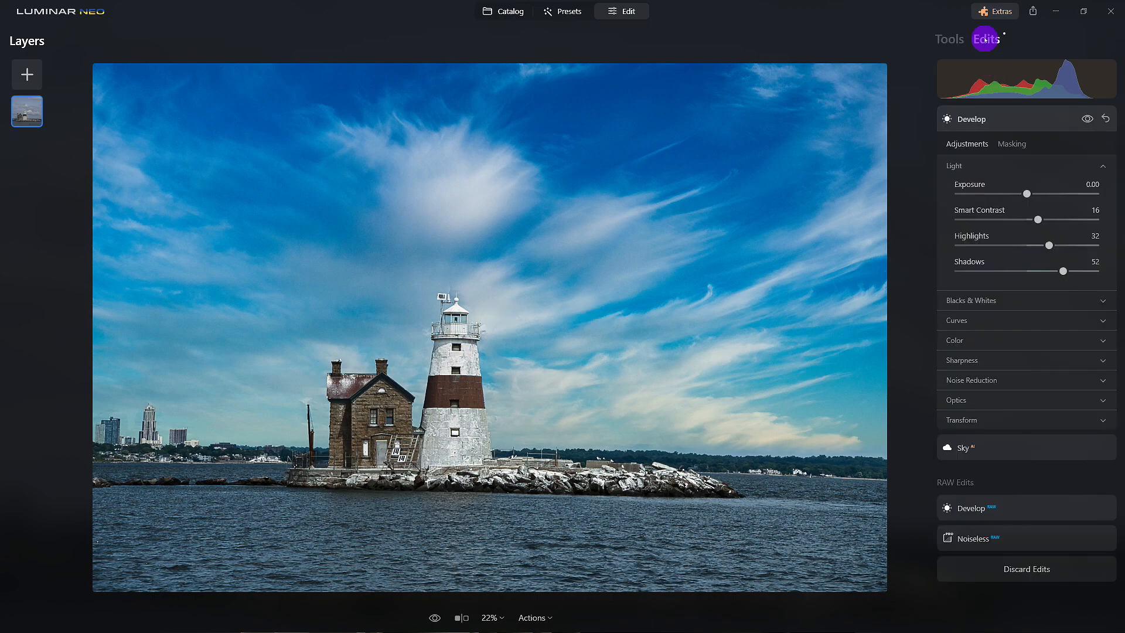
click(1018, 119)
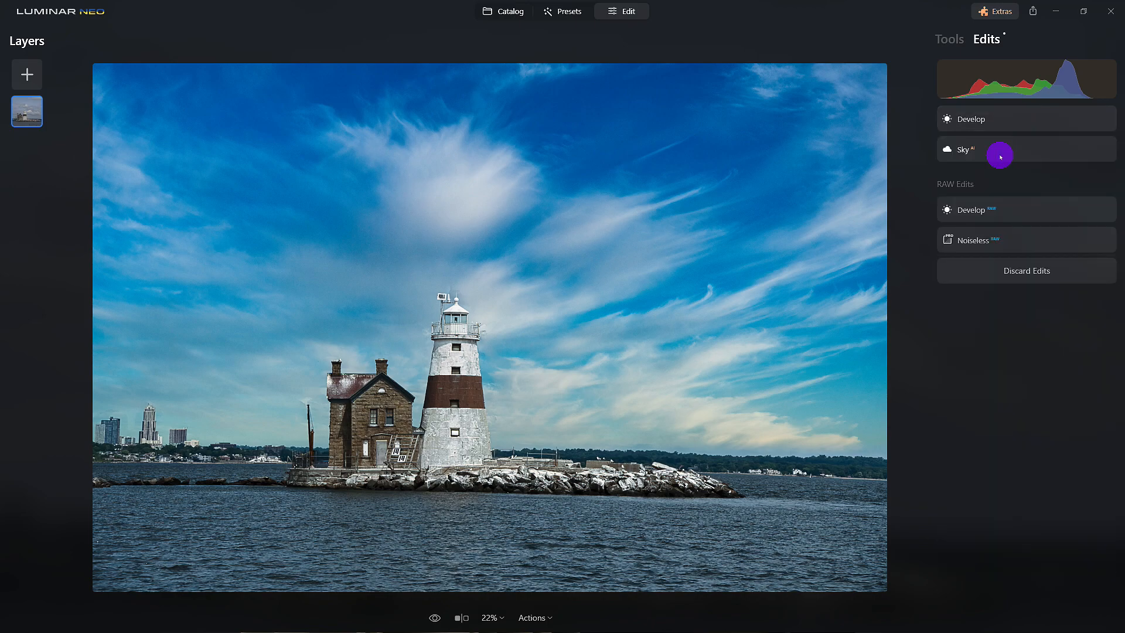
click(950, 39)
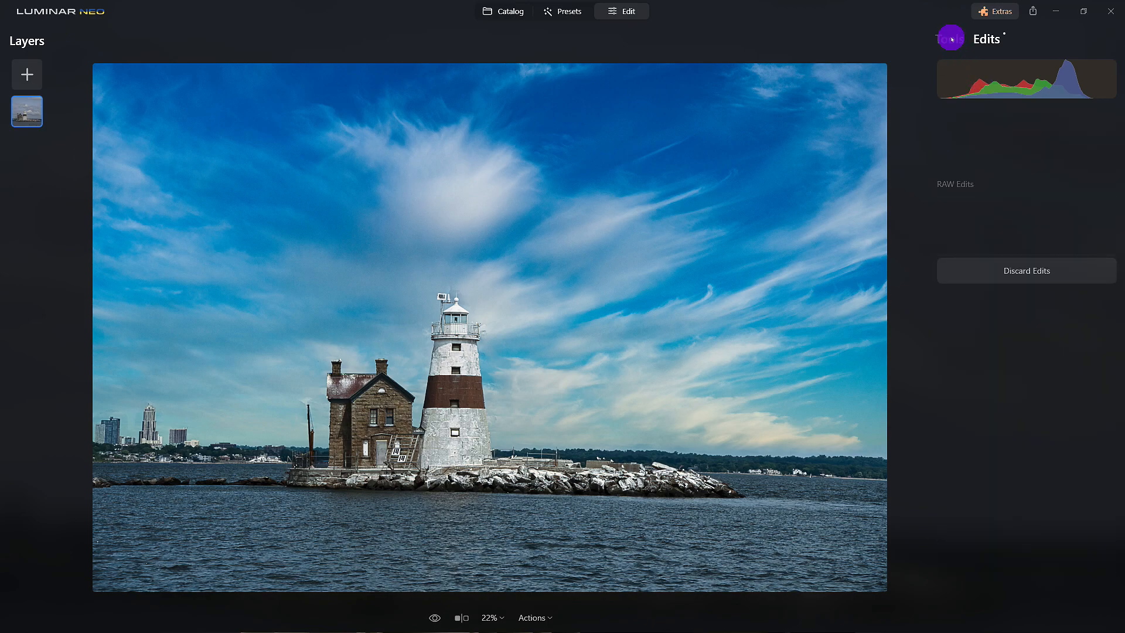
Step: Set the Accent AI amount to 65 in Enhance AI
click(979, 254)
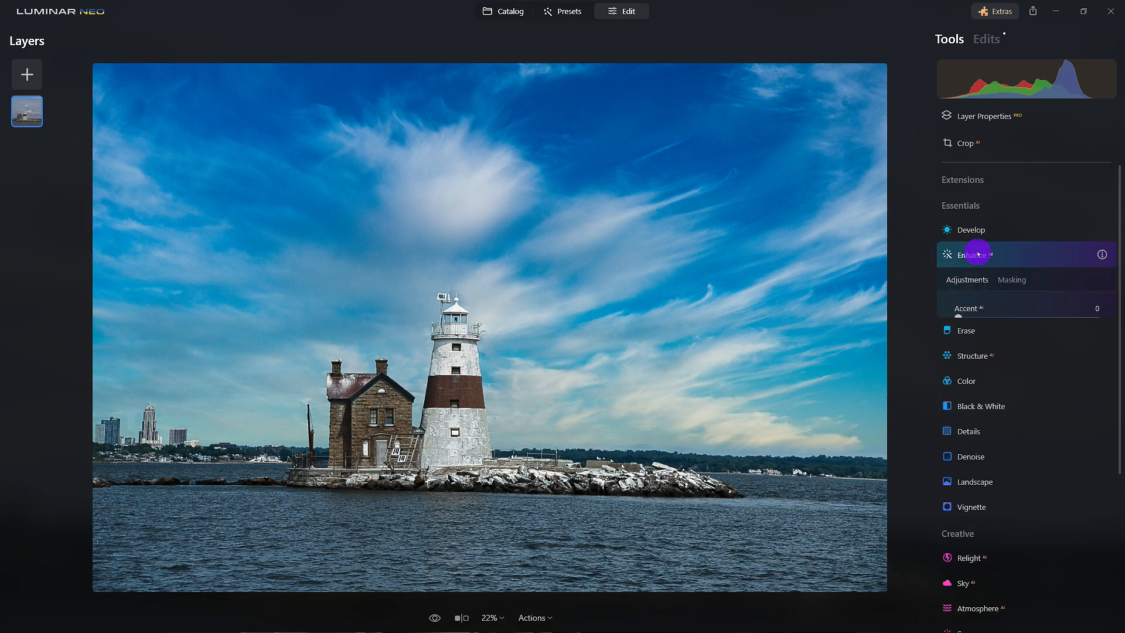
drag(958, 319, 1050, 323)
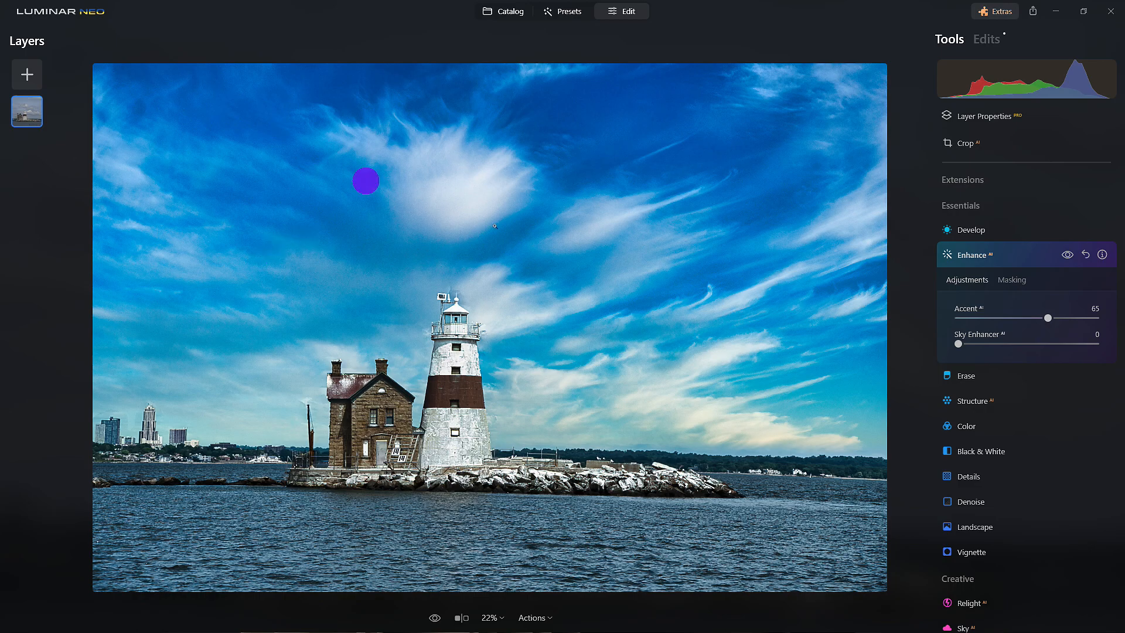
click(1007, 258)
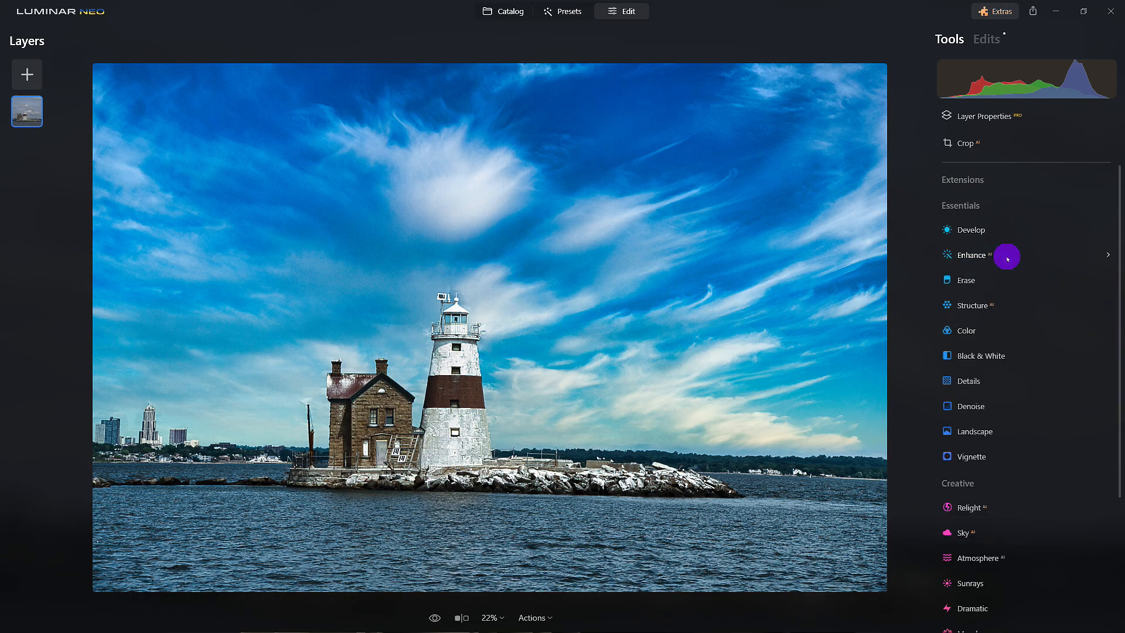
Step: Try Saturation at -35 and Vibrance at 47 in the Color tool, and reset both sliders
click(978, 329)
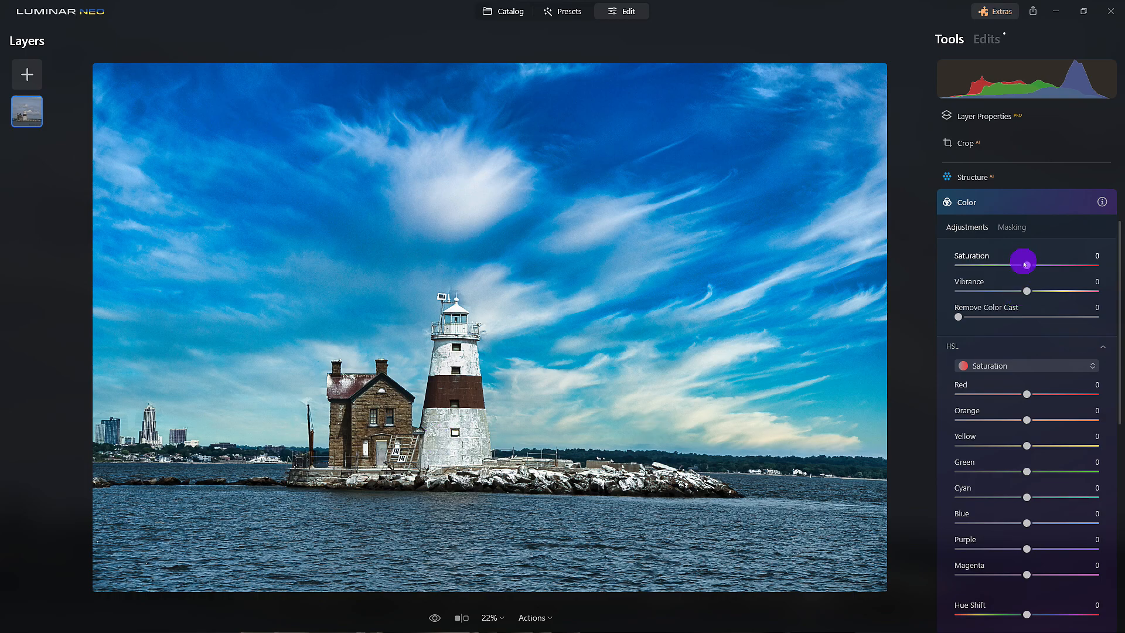
drag(1026, 265, 1059, 296)
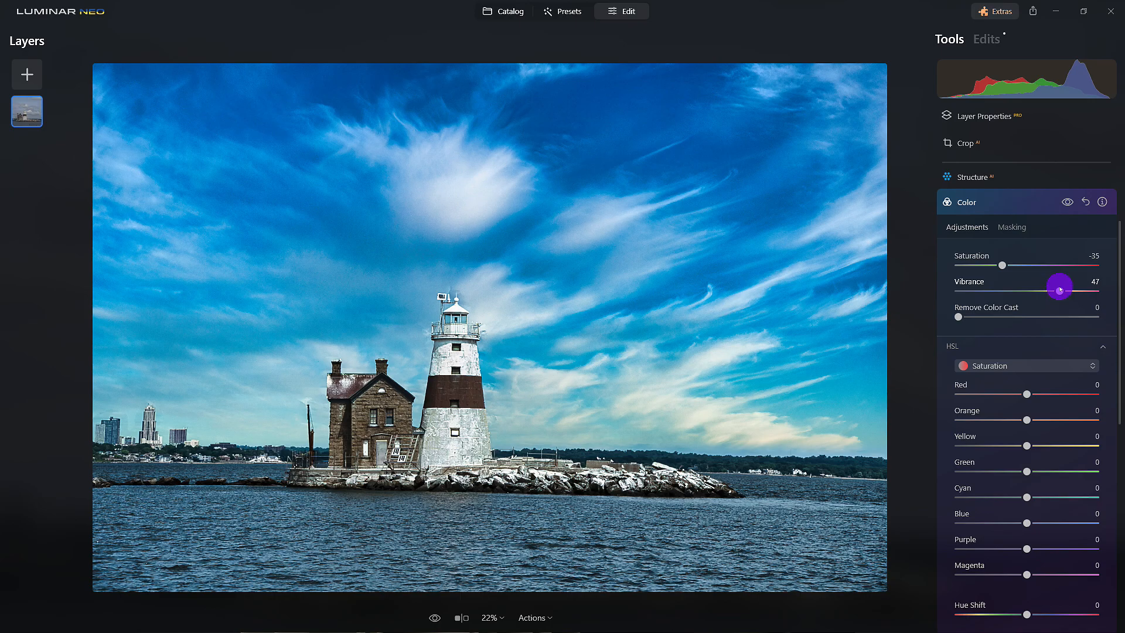
double_click(1059, 290)
click(988, 266)
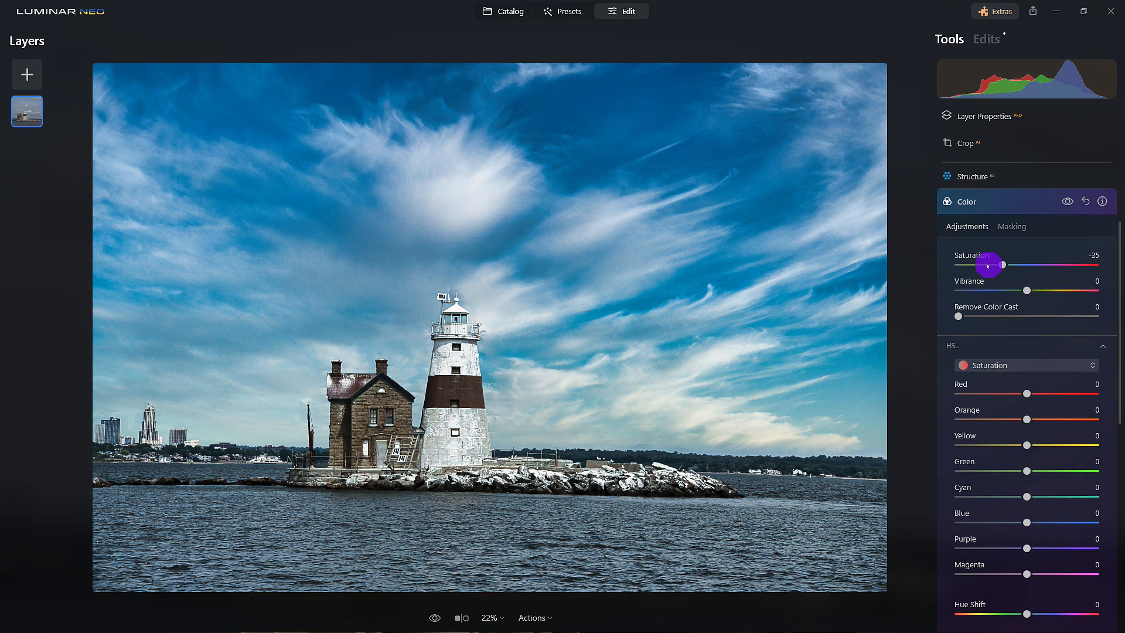
click(1002, 265)
double_click(1003, 265)
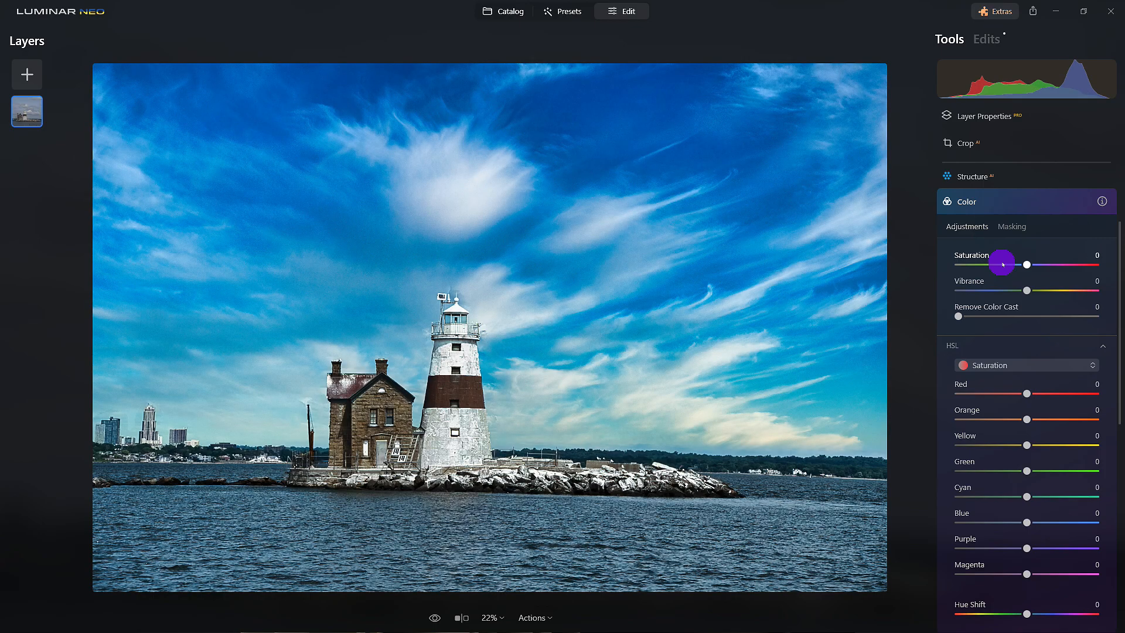
Step: In Color, set Remove Color Cast to 8 and the HSL saturation of Blue to -41, and compare with the original photo
click(965, 316)
mouse_move(959, 319)
mouse_down()
mouse_move(1024, 325)
mouse_move(938, 321)
mouse_move(1009, 331)
mouse_move(975, 329)
mouse_up()
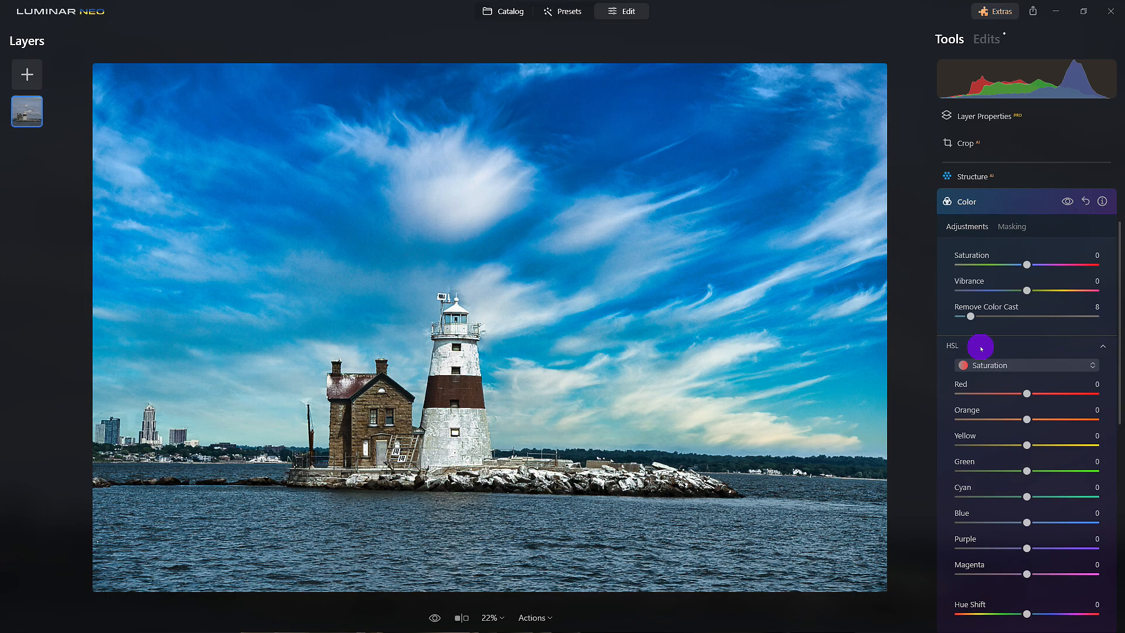
drag(1027, 522, 999, 525)
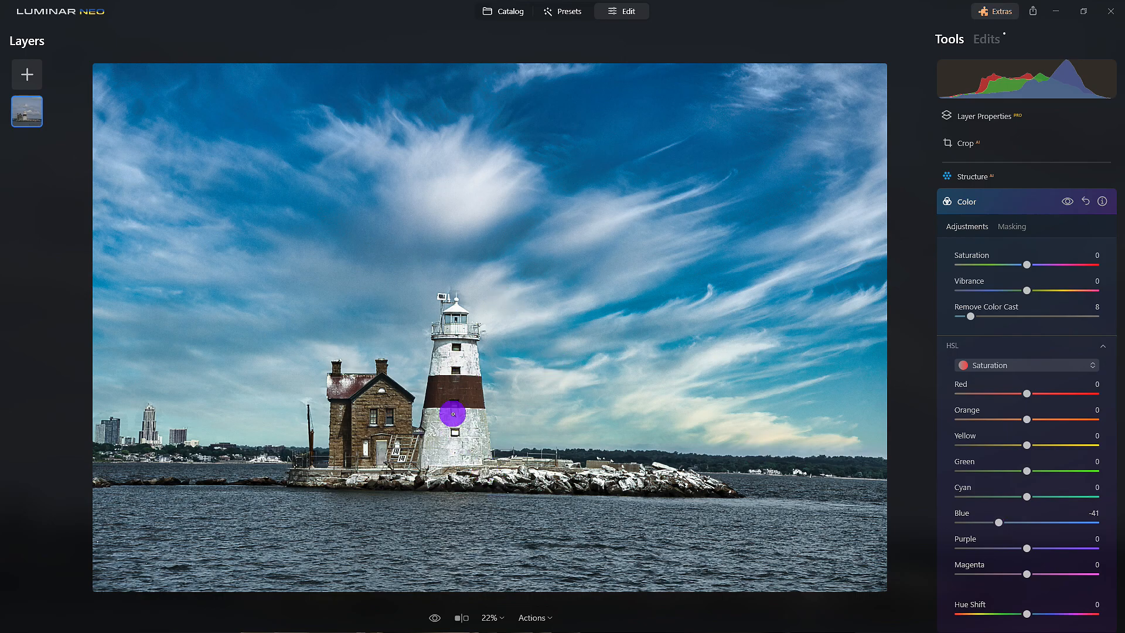
click(437, 620)
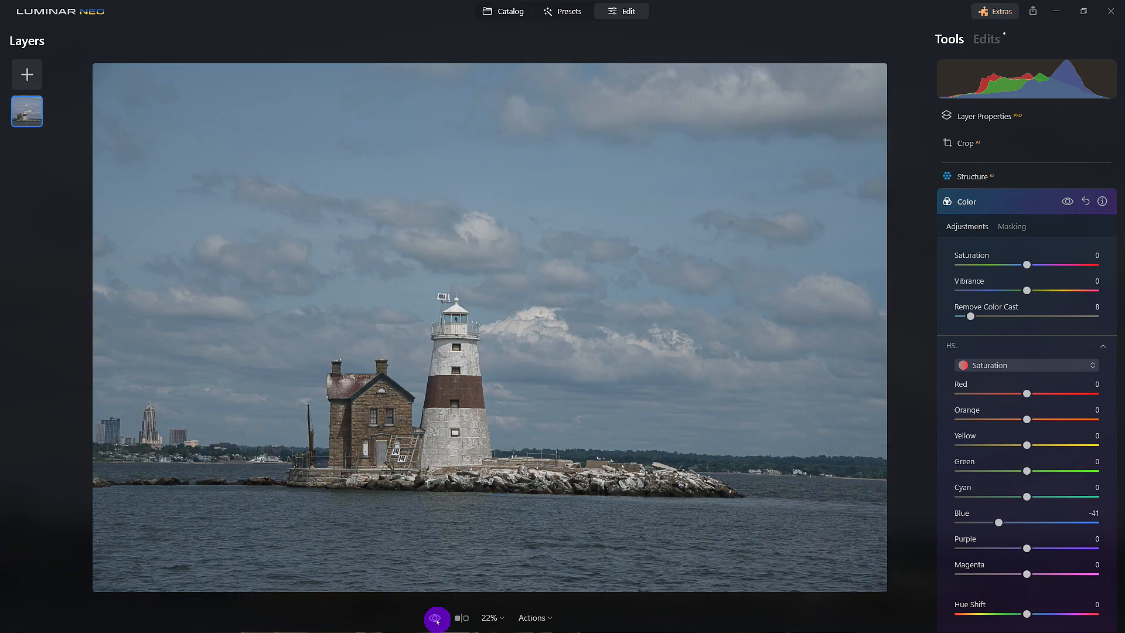
click(437, 620)
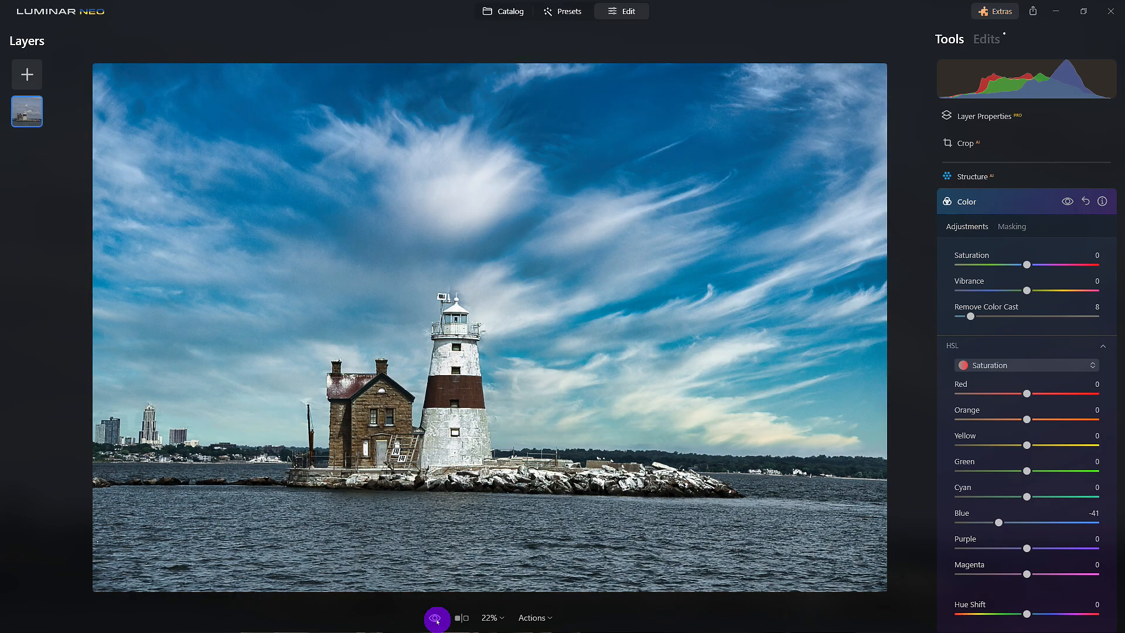
click(996, 201)
Step: In the applied Sky AI edit, set the sky's Brightness to 80 and Atmospheric Haze to 17
click(1003, 37)
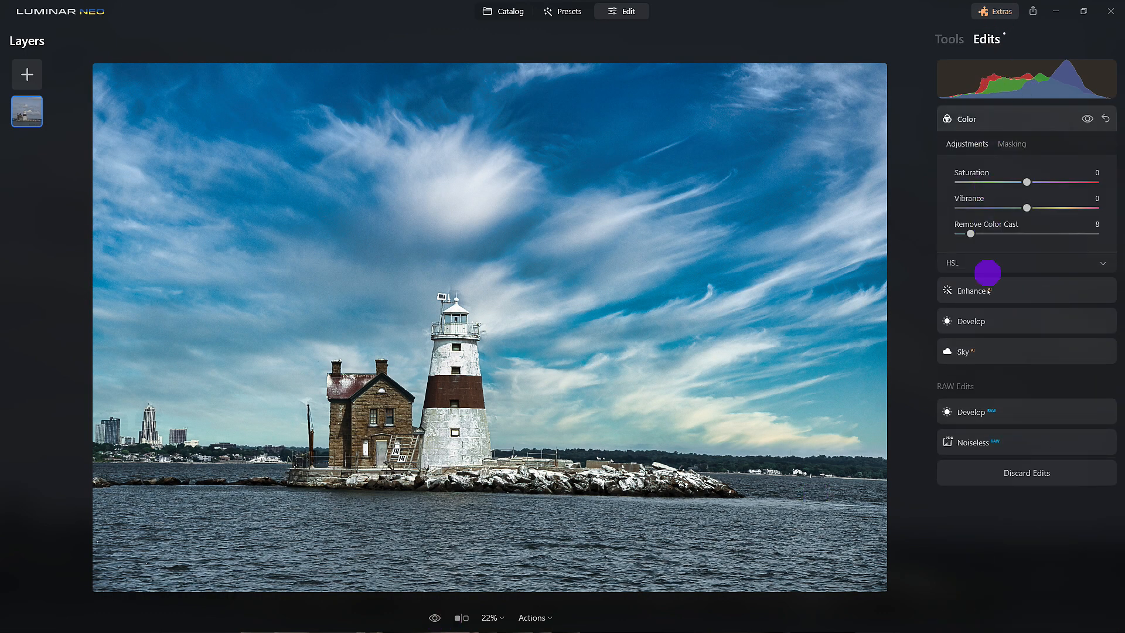
click(997, 347)
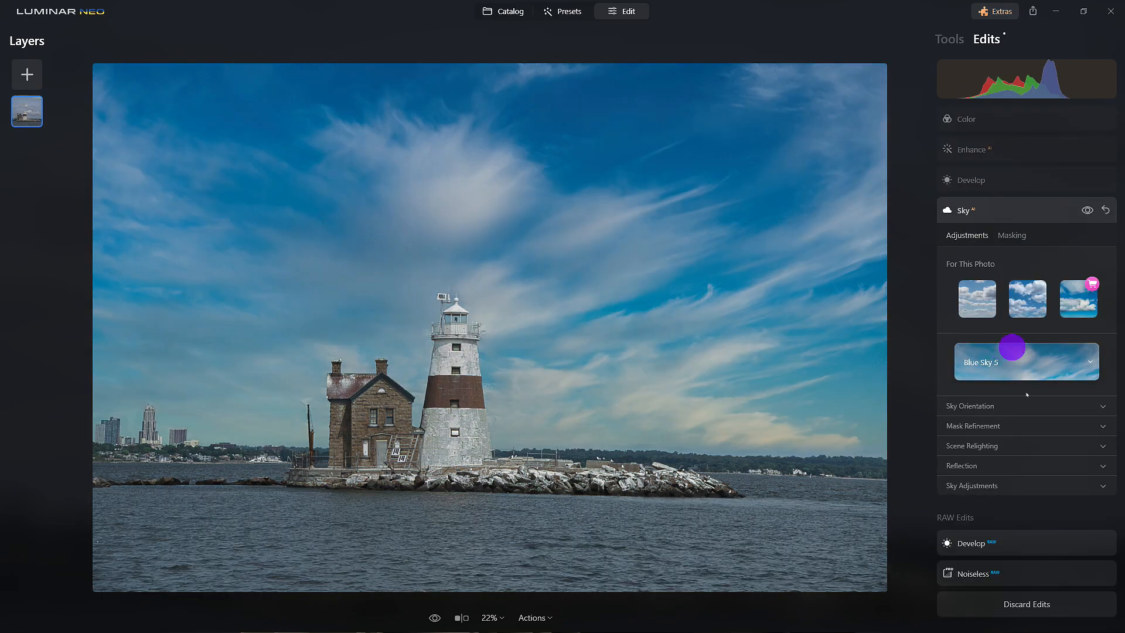
click(1019, 487)
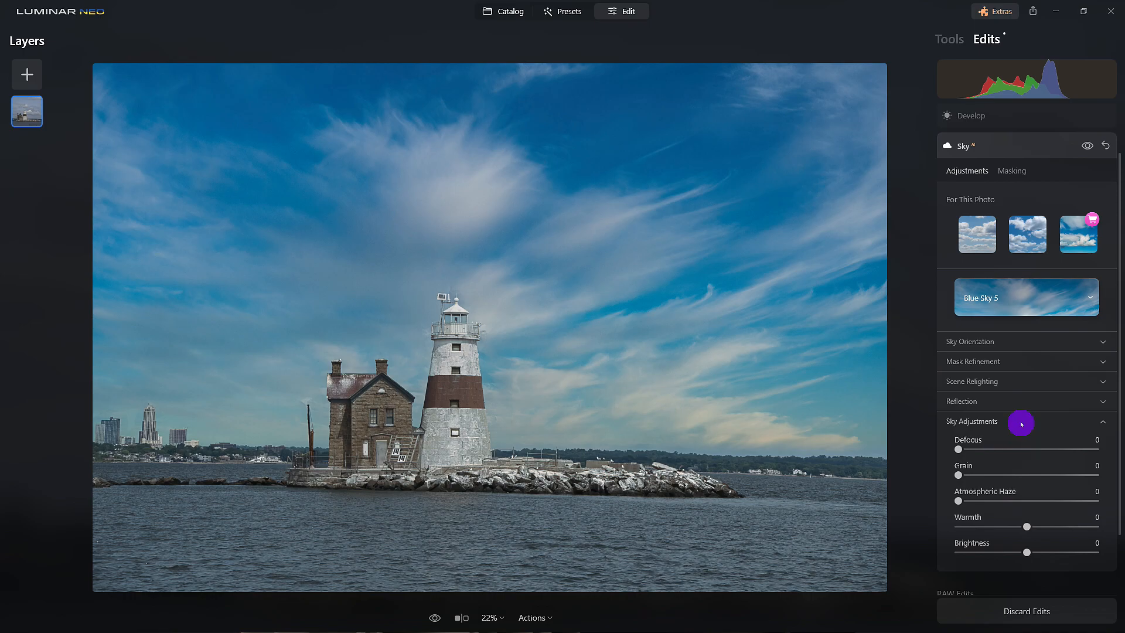
drag(1027, 552, 1083, 552)
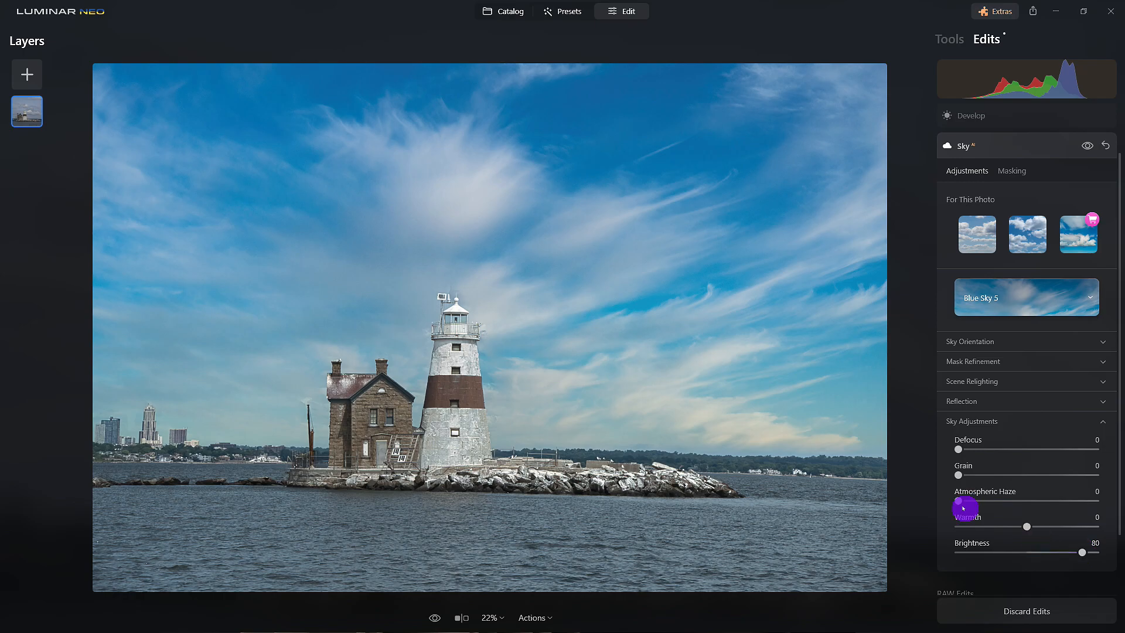
drag(958, 501, 985, 514)
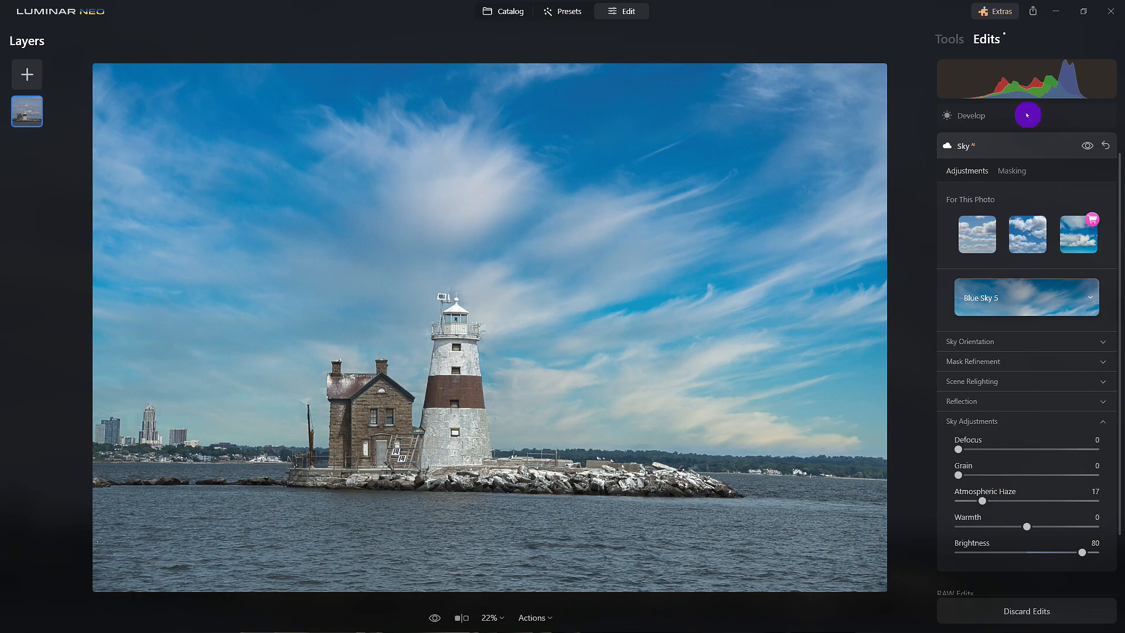
Step: Look over the applied Develop settings and the list of edits, and return to the editing tools
click(999, 115)
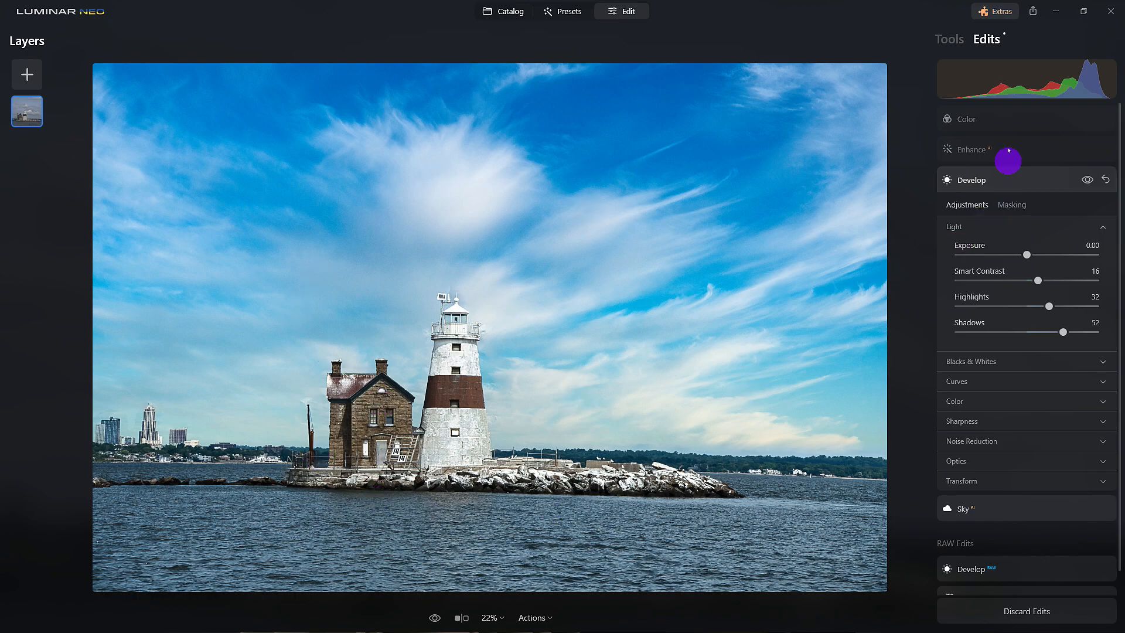
click(956, 43)
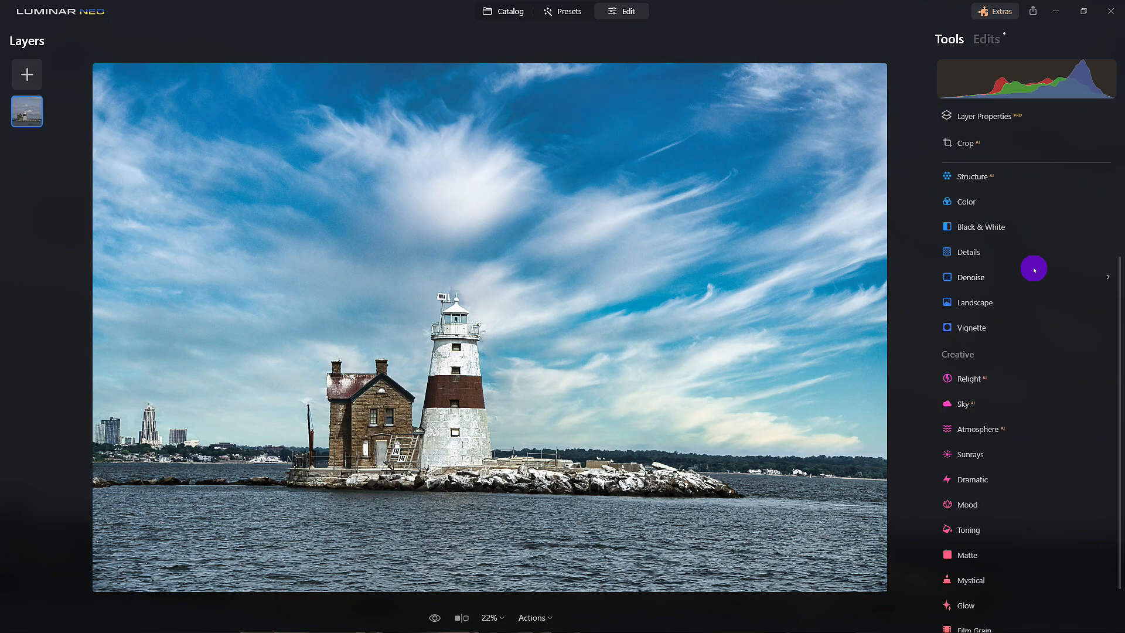
click(991, 43)
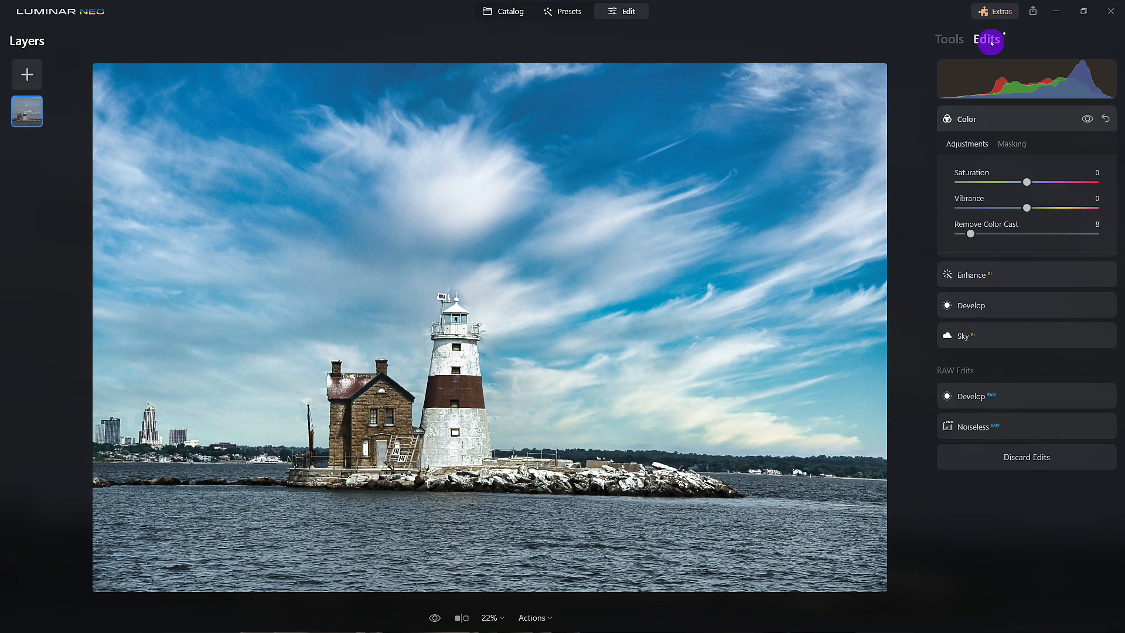
click(949, 36)
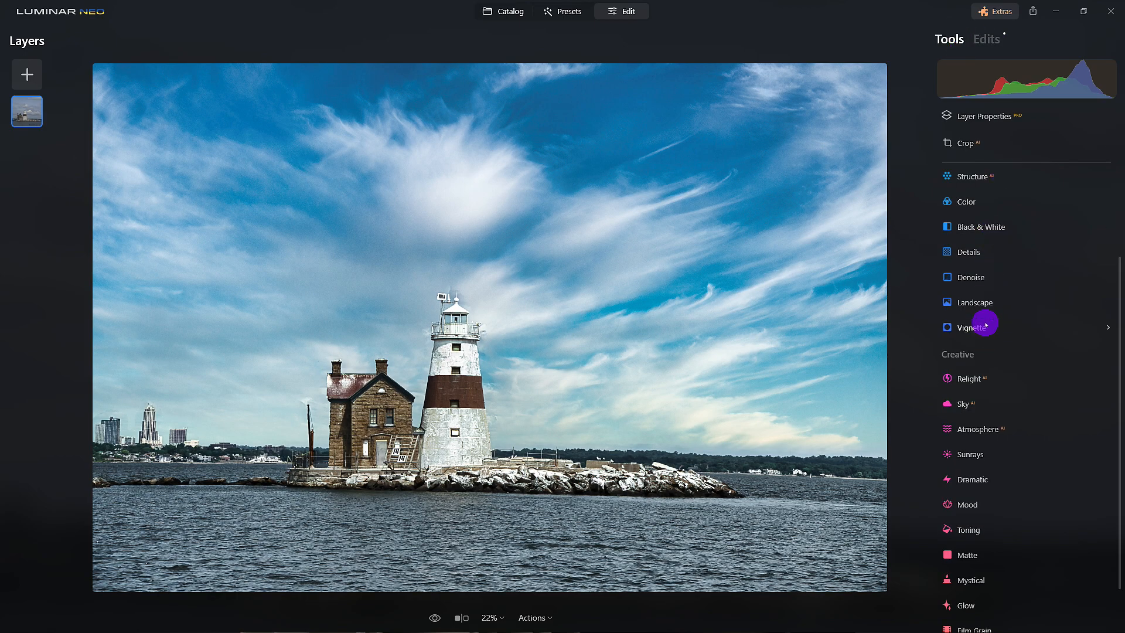
Step: Apply Structure AI with Amount 19 and Boost 12, and compare the photo with and without it
click(969, 176)
drag(990, 256, 1038, 265)
click(958, 292)
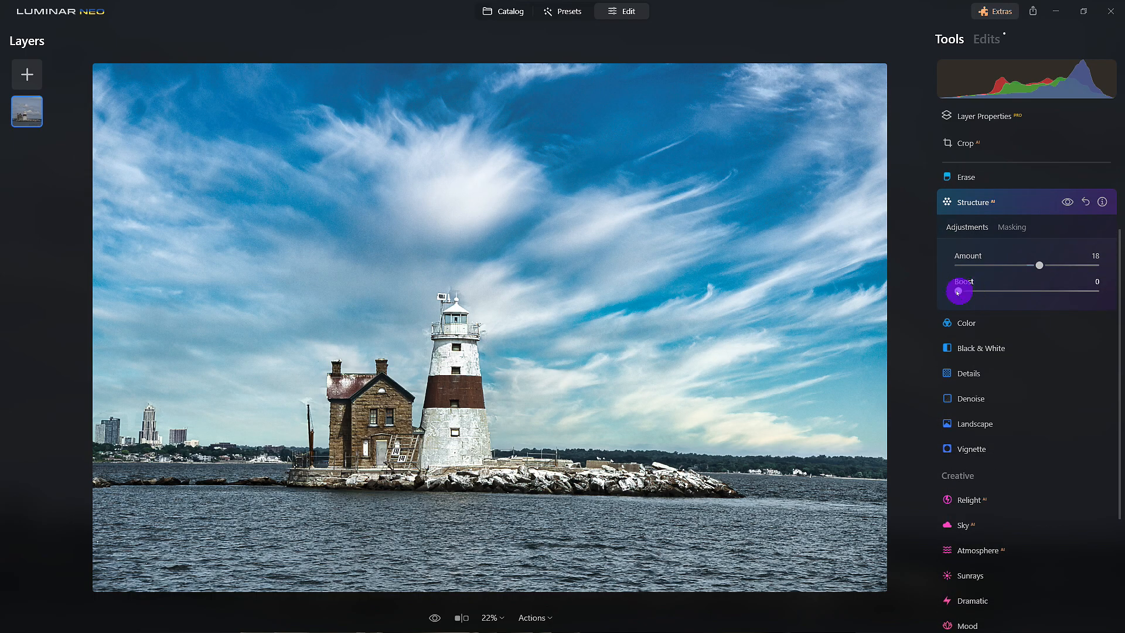
drag(968, 294, 974, 289)
mouse_move(1039, 265)
mouse_down()
mouse_move(1120, 272)
mouse_move(1038, 273)
mouse_up()
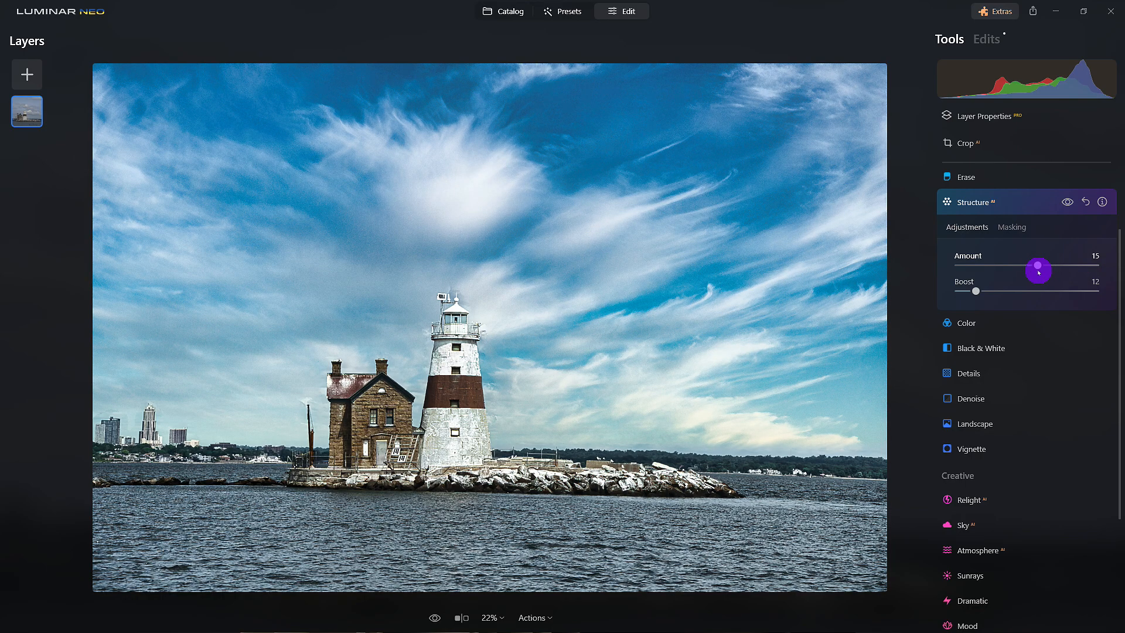
click(976, 290)
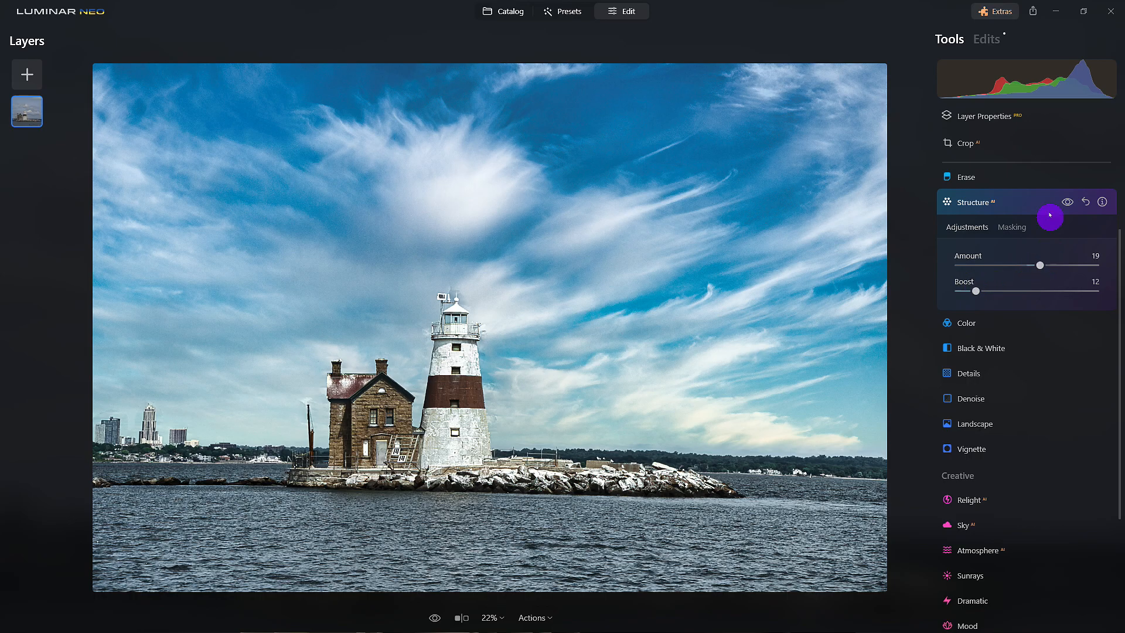
click(1069, 202)
click(1068, 202)
click(1047, 202)
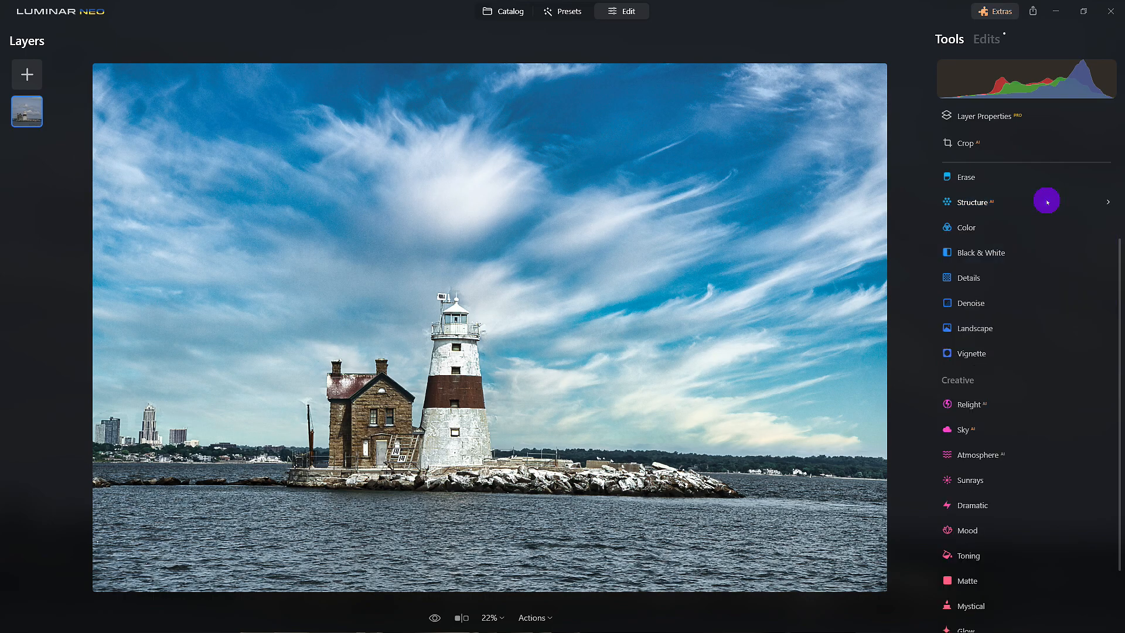
Step: Crop the photo to a 16:9 frame of about 4631 × 2605 pixels around the lighthouse and house
key(c)
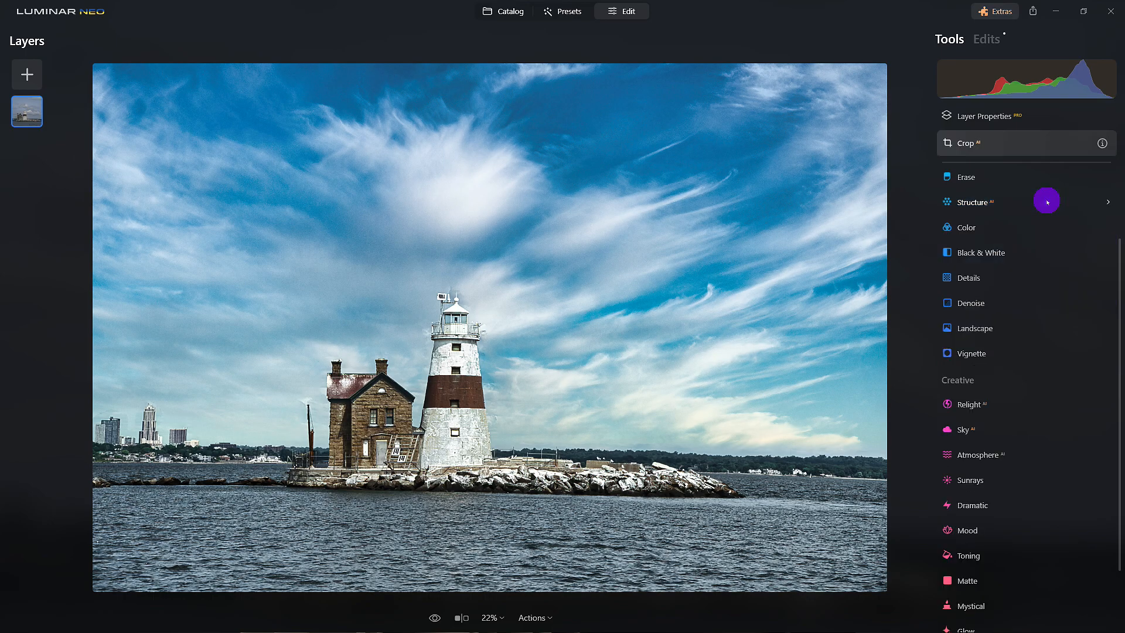
click(1010, 141)
click(1010, 141)
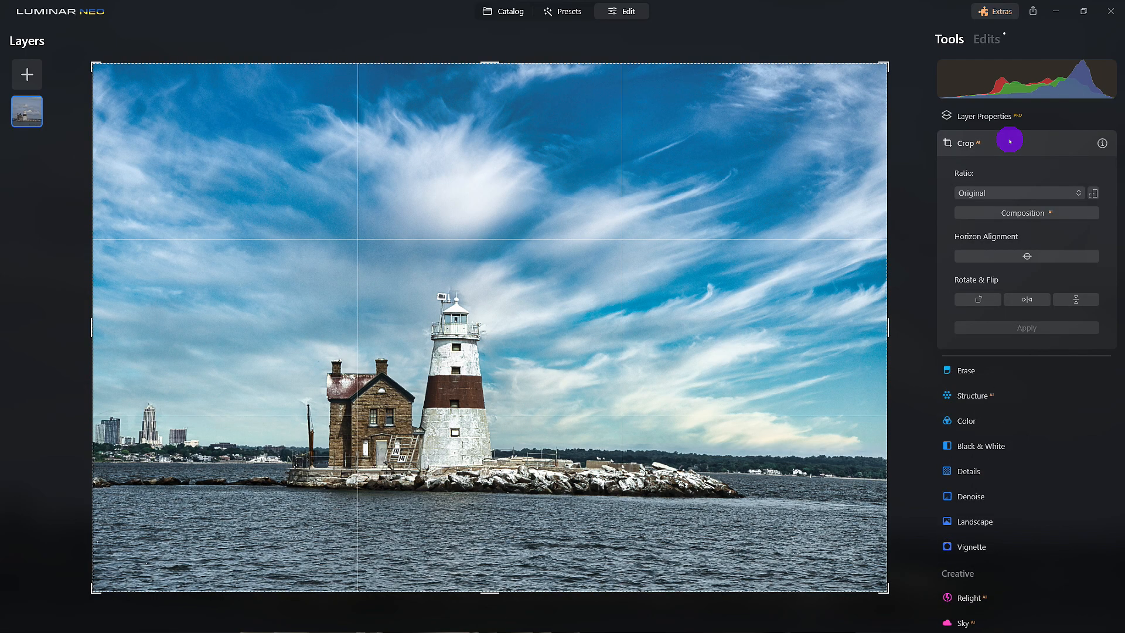
click(994, 193)
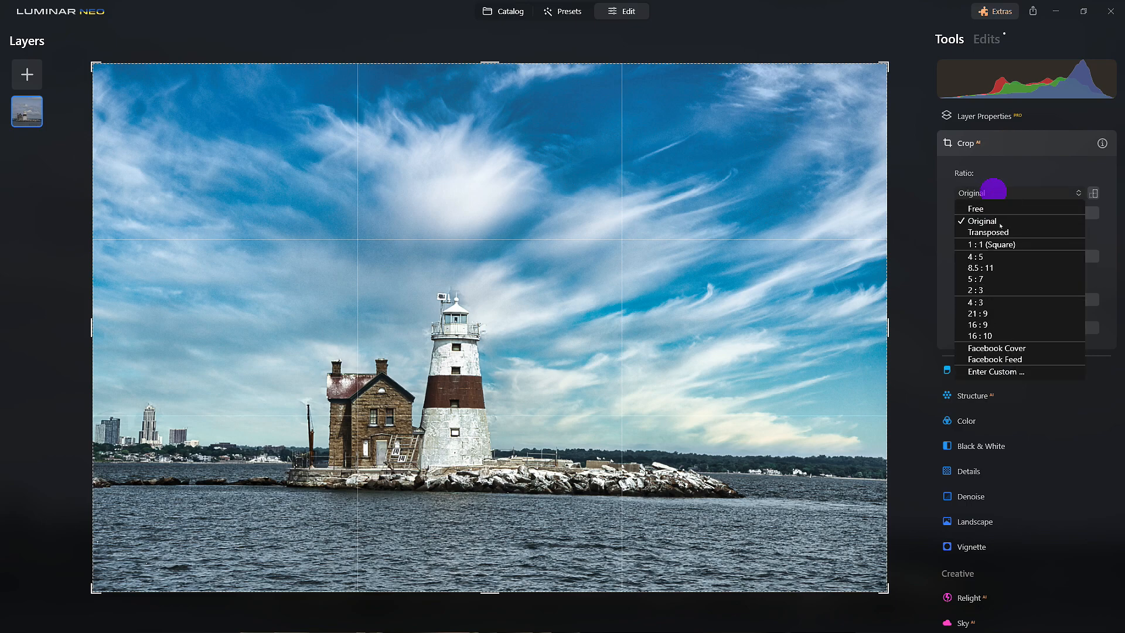
click(986, 326)
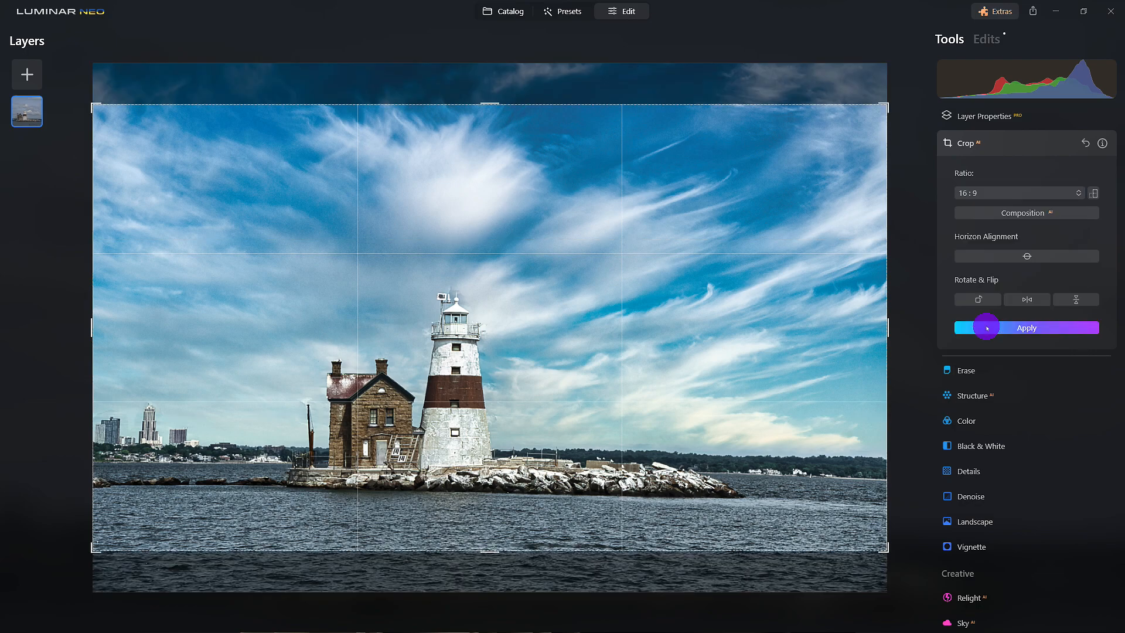
drag(495, 100, 488, 155)
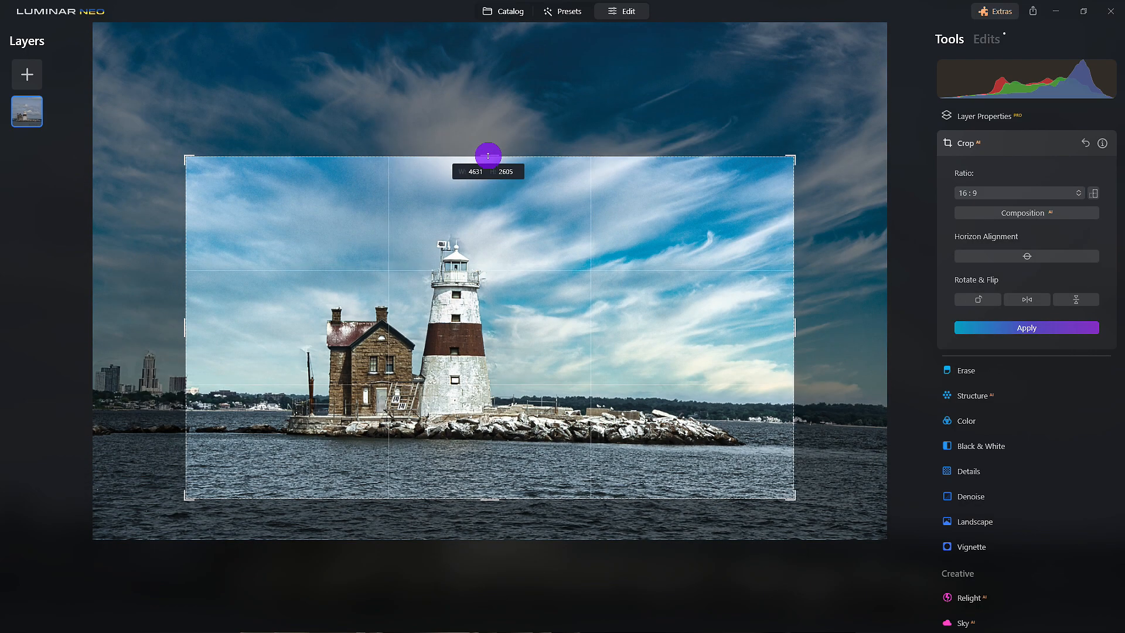
drag(535, 288, 516, 317)
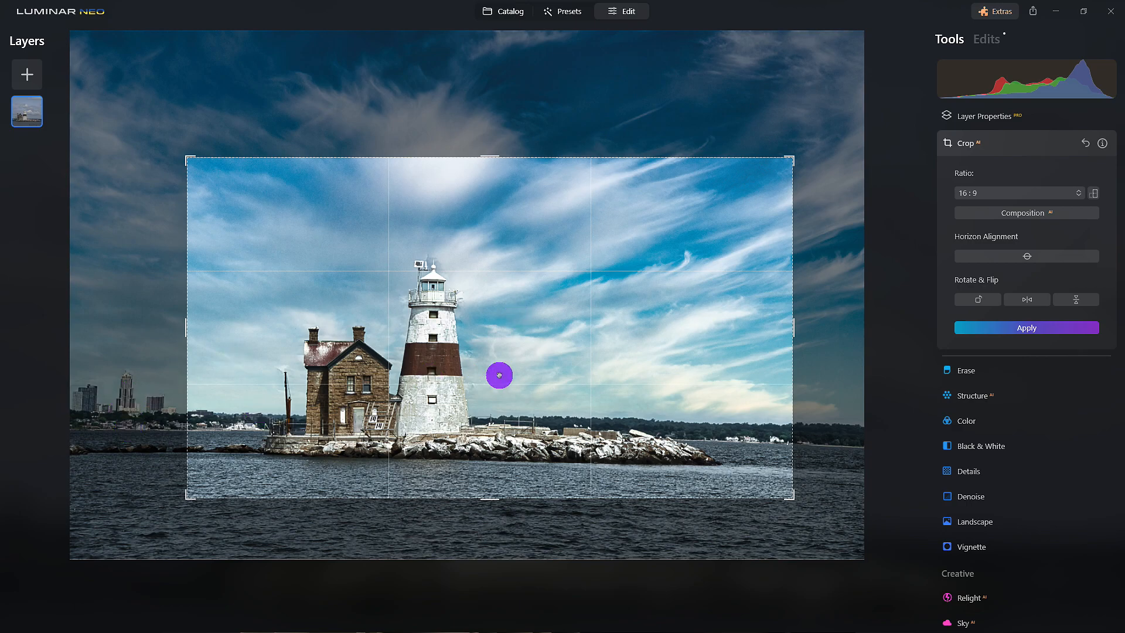
key(Return)
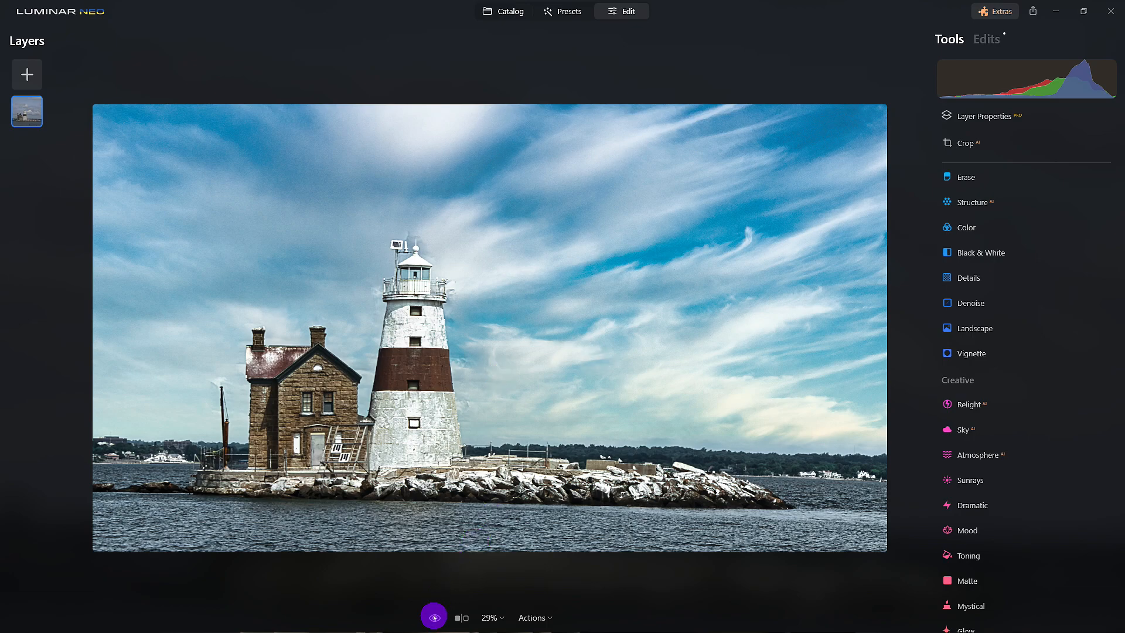
Step: Compare the cropped photo with its unedited original and review the list of applied edits
click(435, 618)
click(434, 617)
click(990, 41)
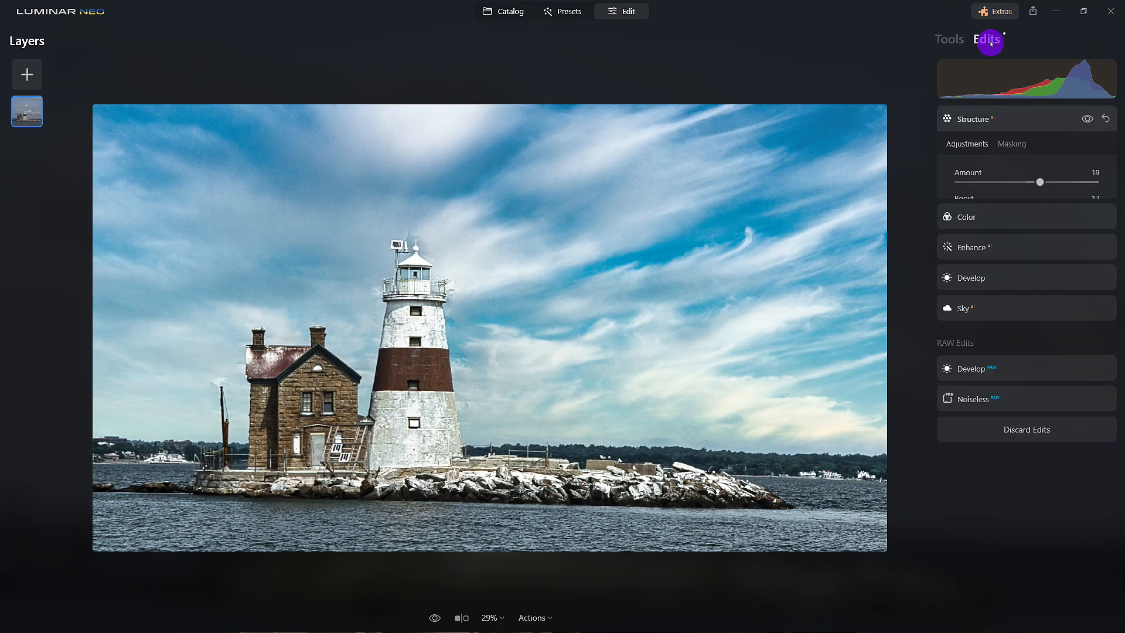
click(1013, 119)
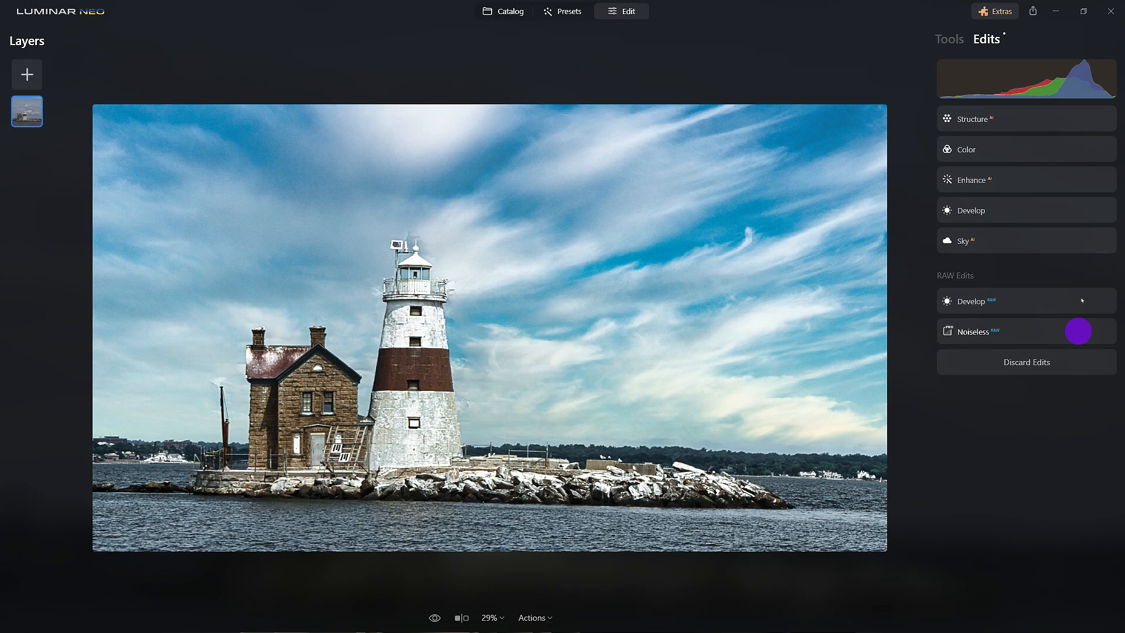
Step: Reset the applied Blue Sky 5 replacement in the photo's edits and collapse the Structure AI settings
click(1042, 243)
click(1107, 241)
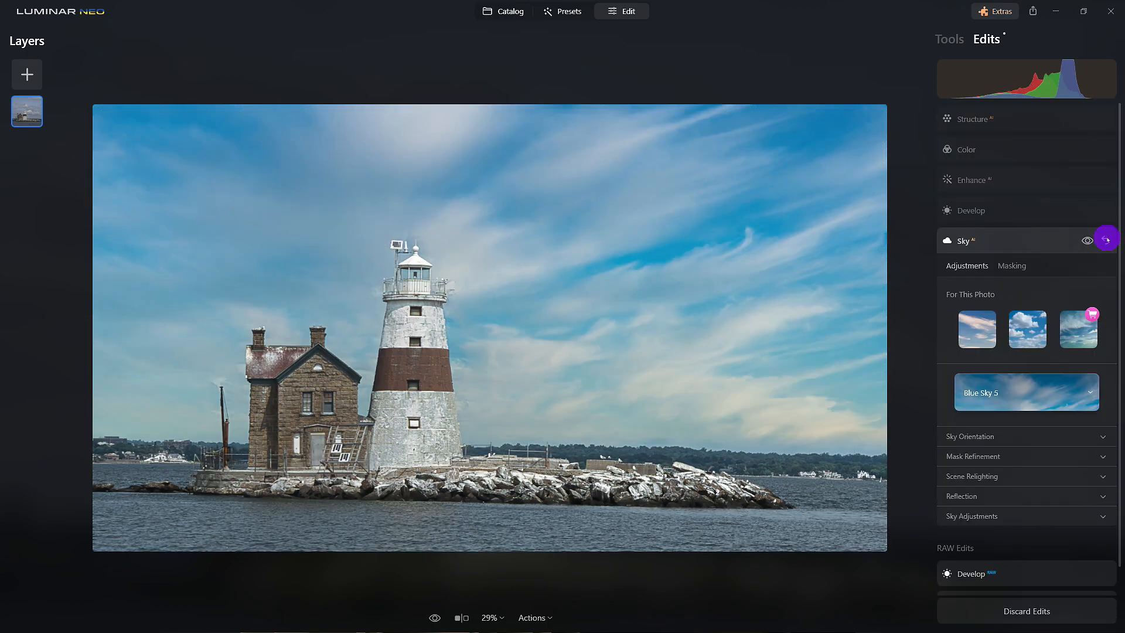
click(1017, 241)
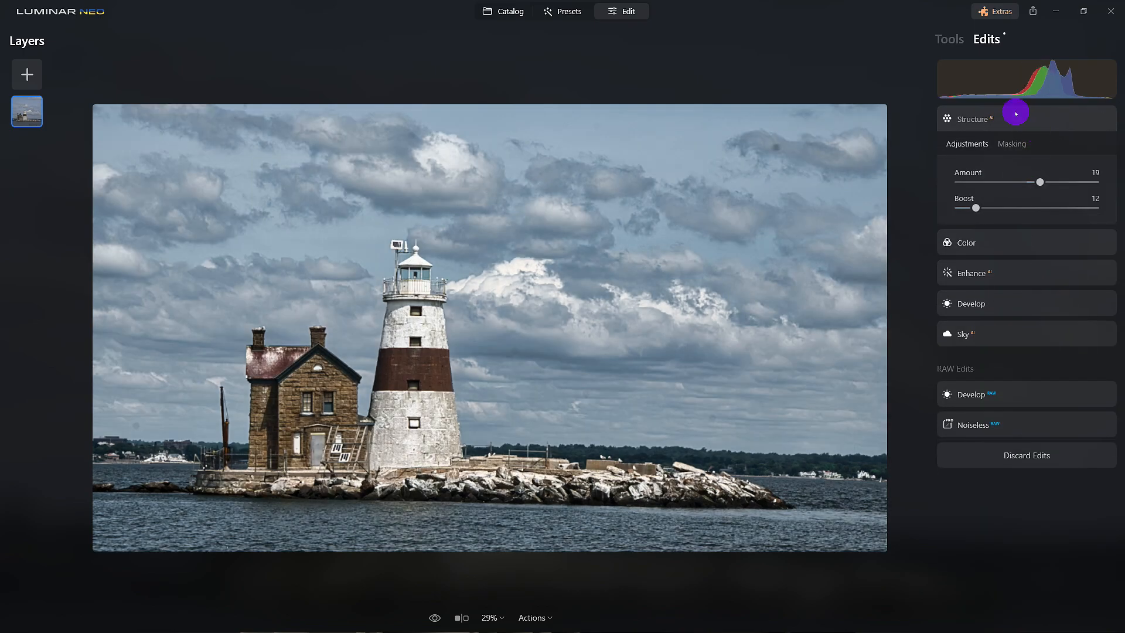
click(1014, 112)
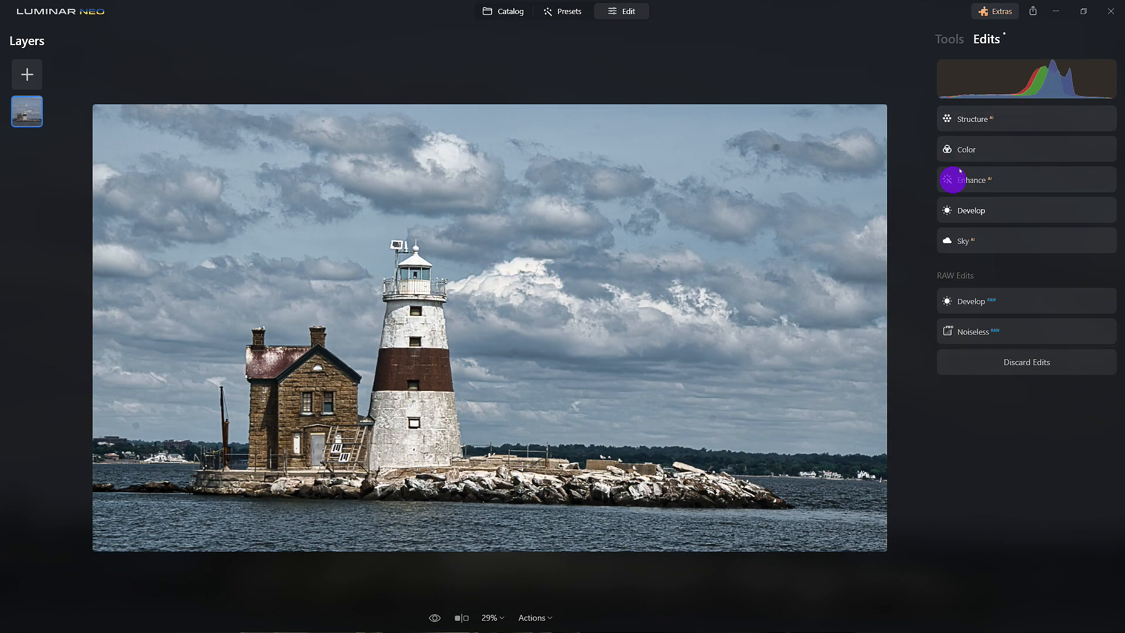
Step: Replace the sky using Sky AI with Blue Sky 5, trying a neighbouring blue sky and checking the available sky categories
click(950, 38)
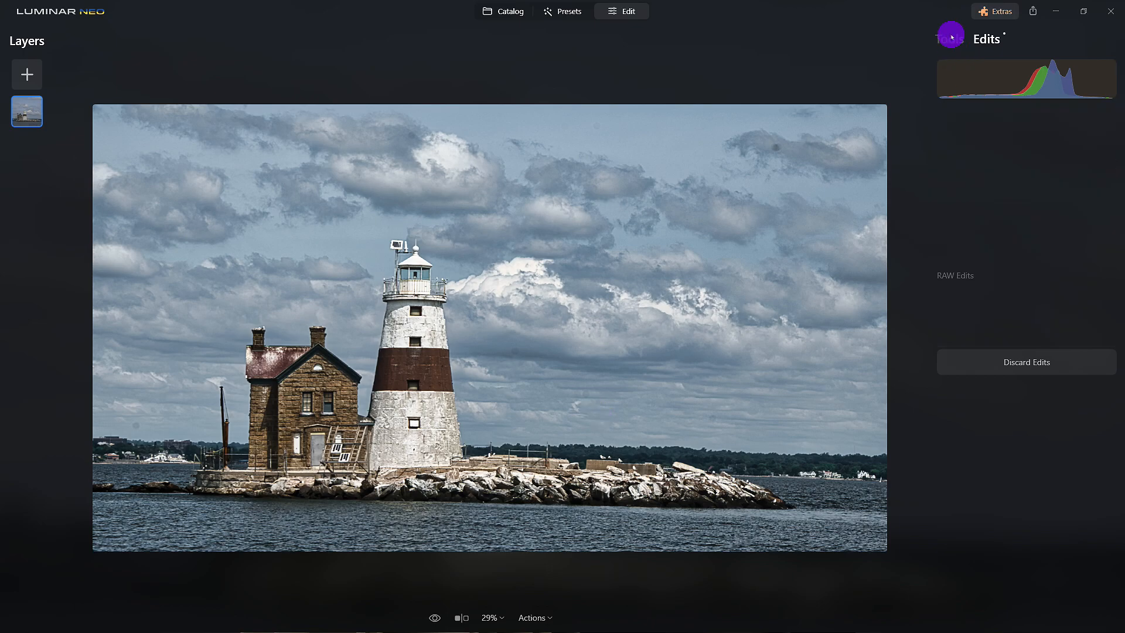
click(977, 431)
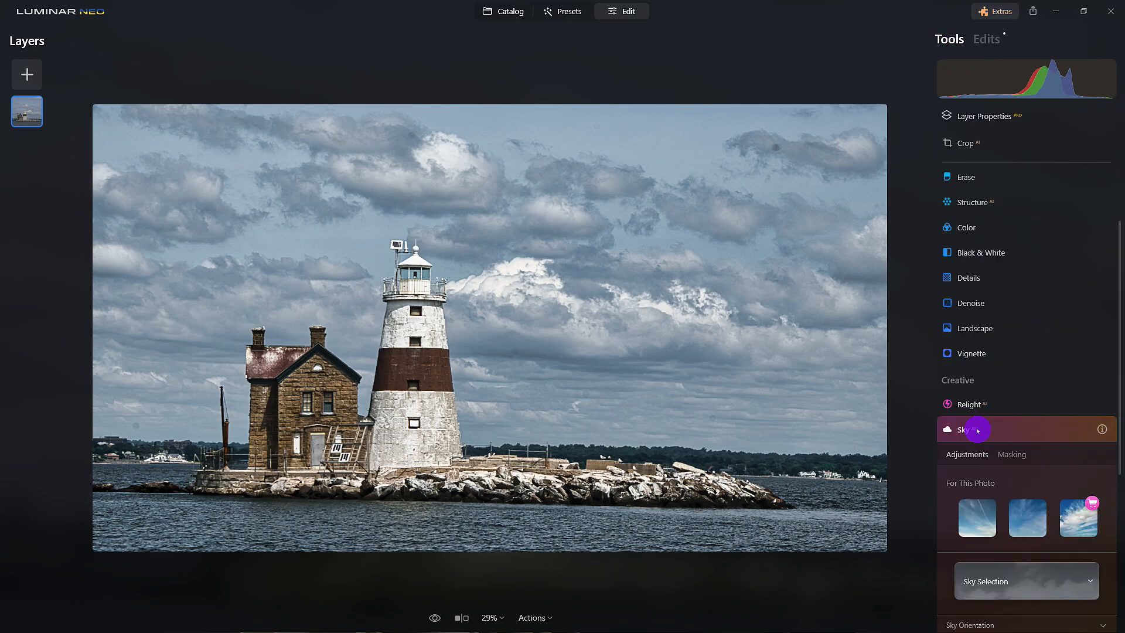
click(978, 458)
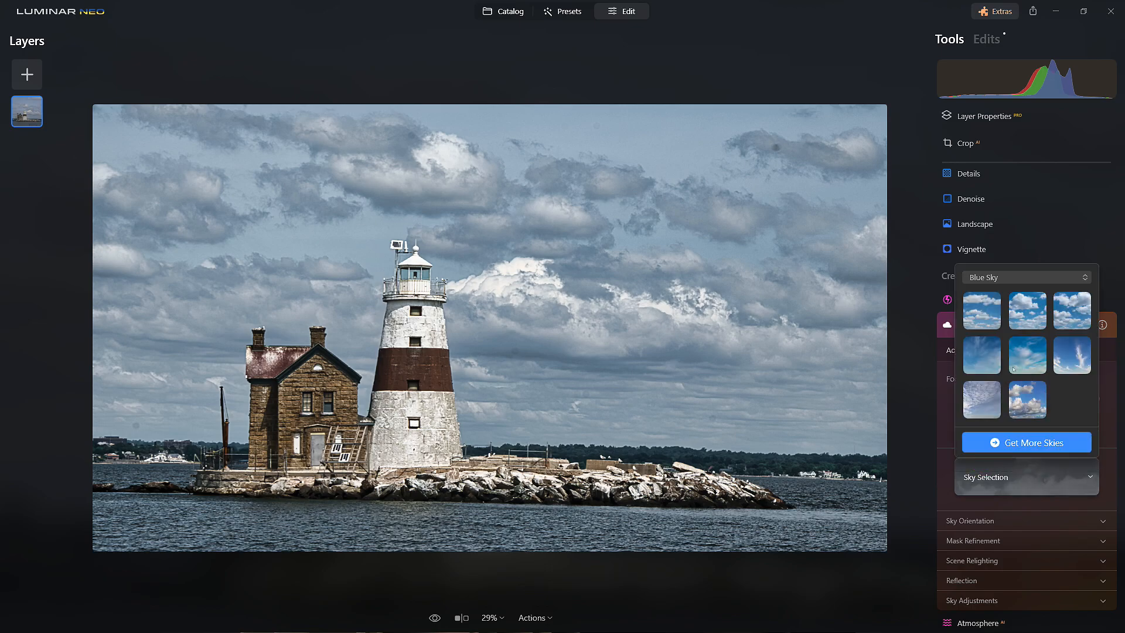
click(1037, 362)
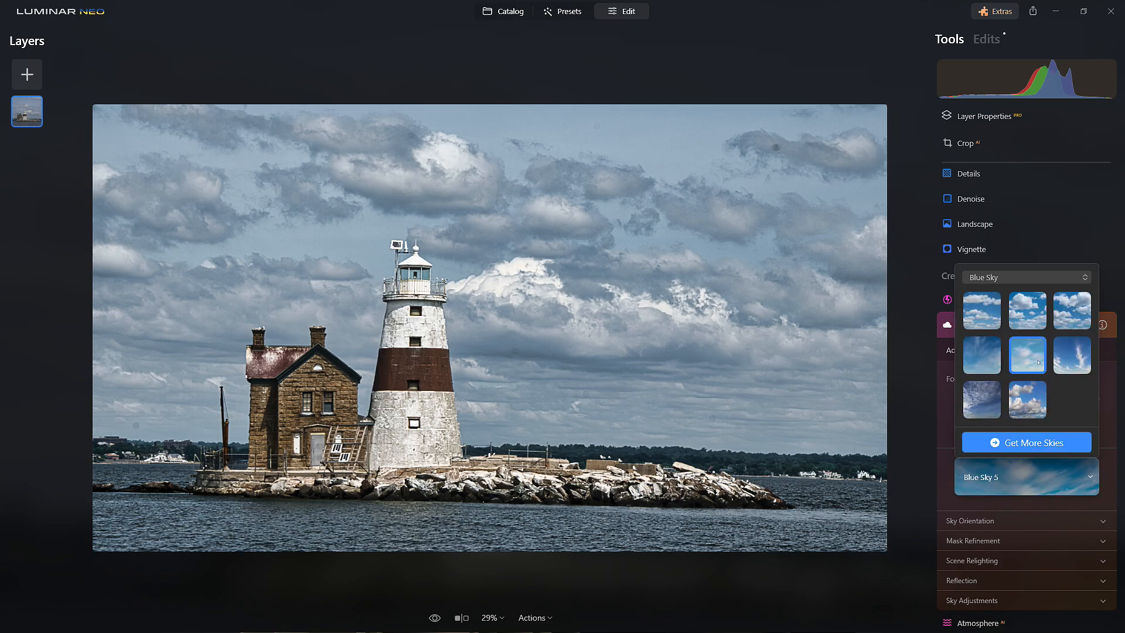
click(993, 360)
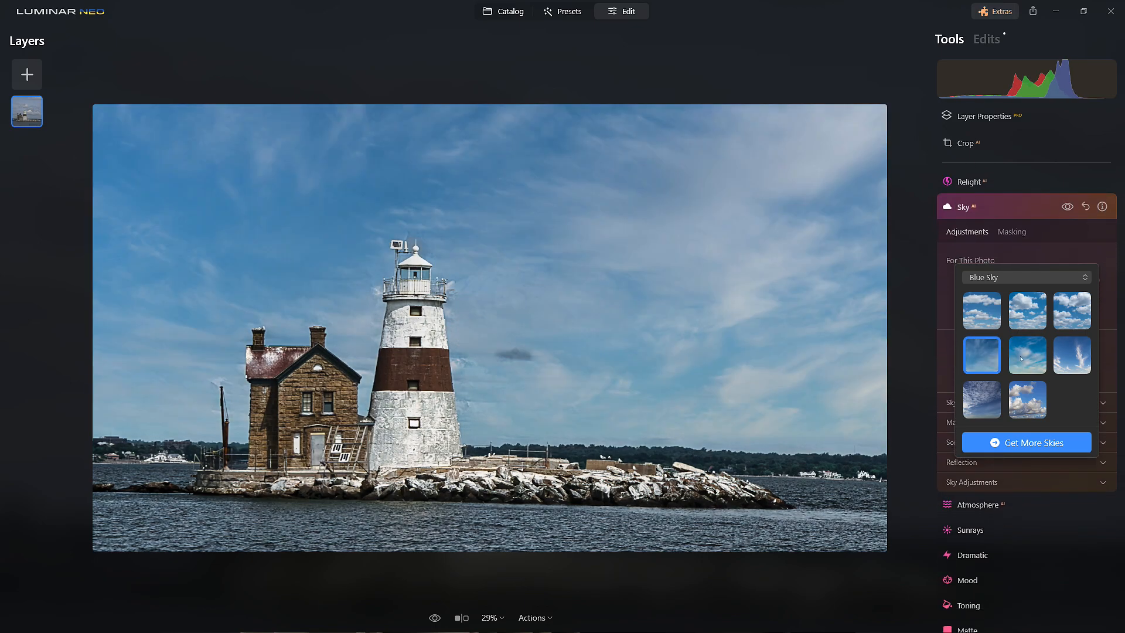
click(1026, 356)
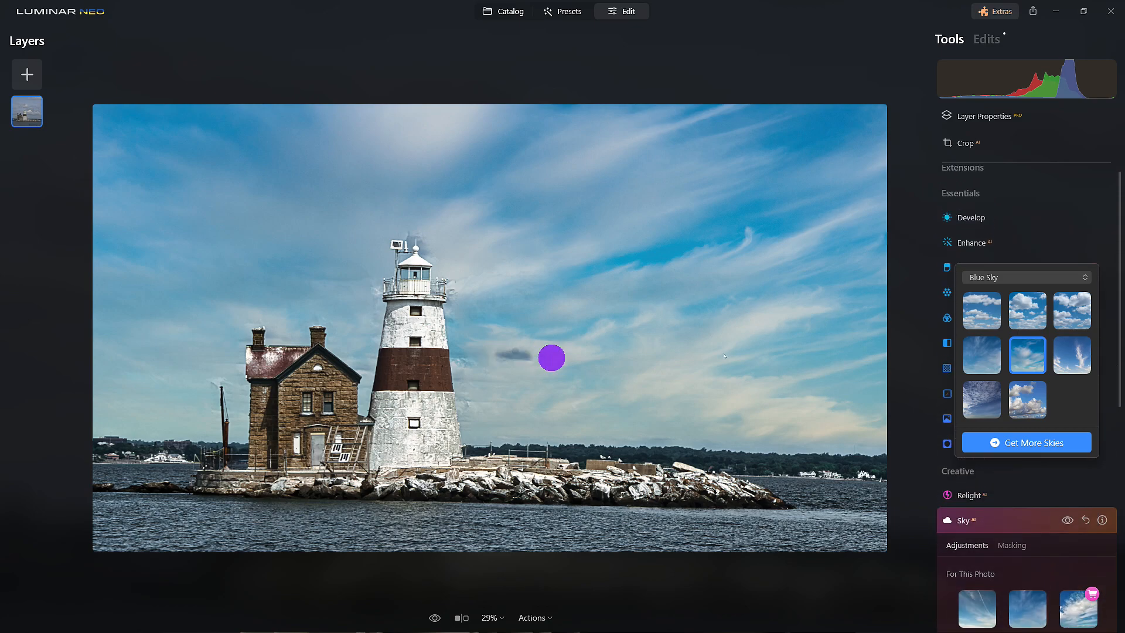
click(1020, 277)
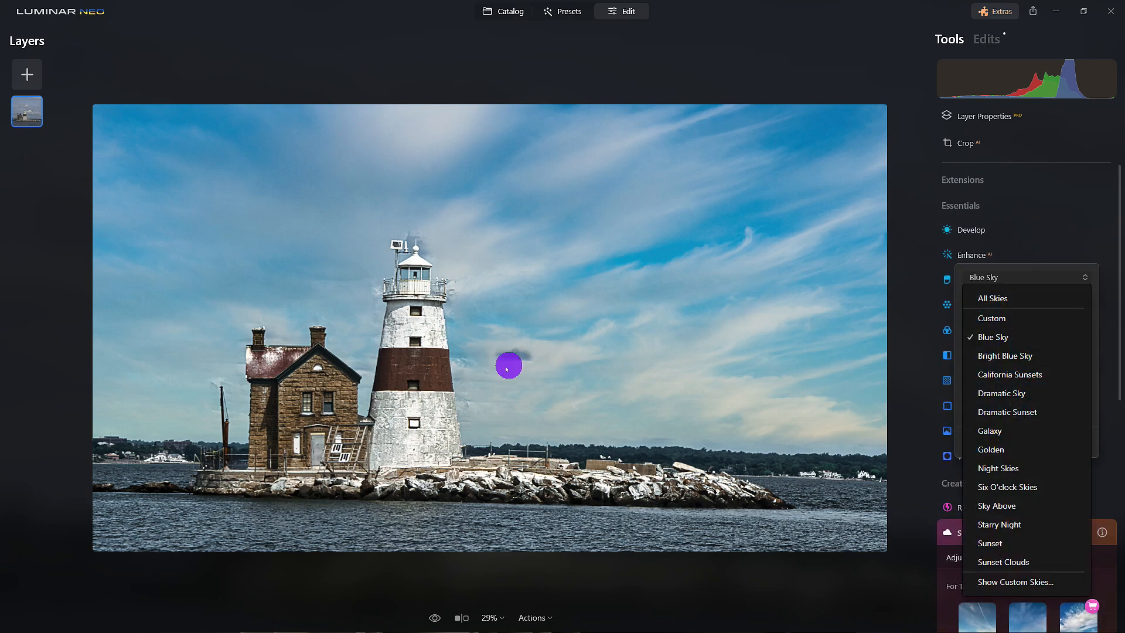
click(544, 359)
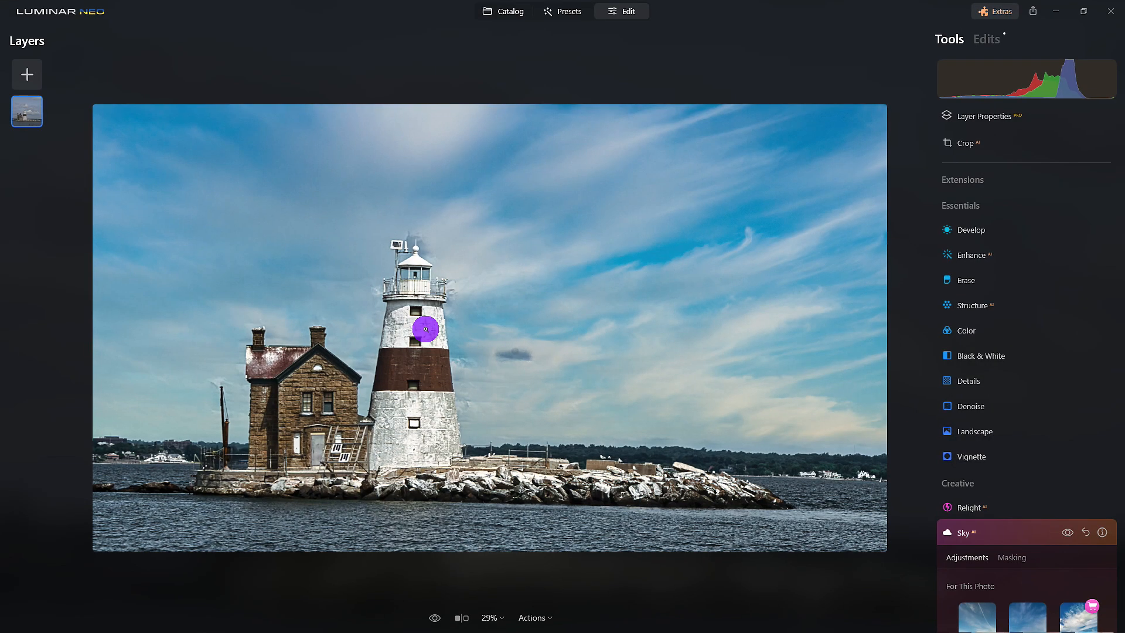
Step: Refine the sky mask around the lighthouse with Close Gaps at 2 and Global at 48
scroll(425, 329, up, 5)
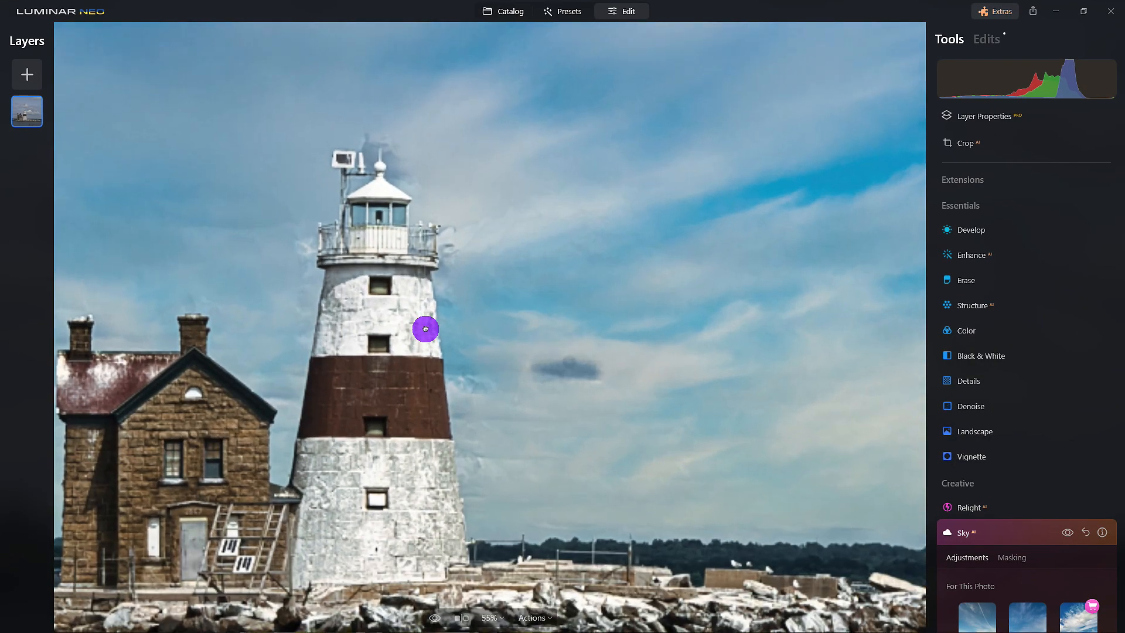
scroll(425, 329, up, 2)
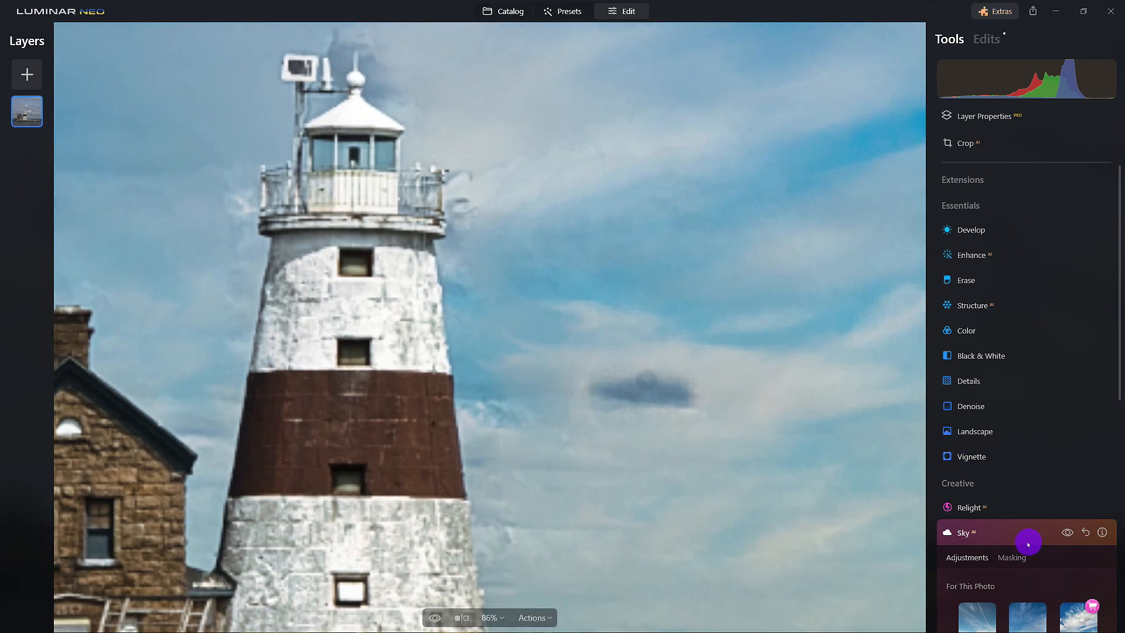
scroll(1028, 544, down, 8)
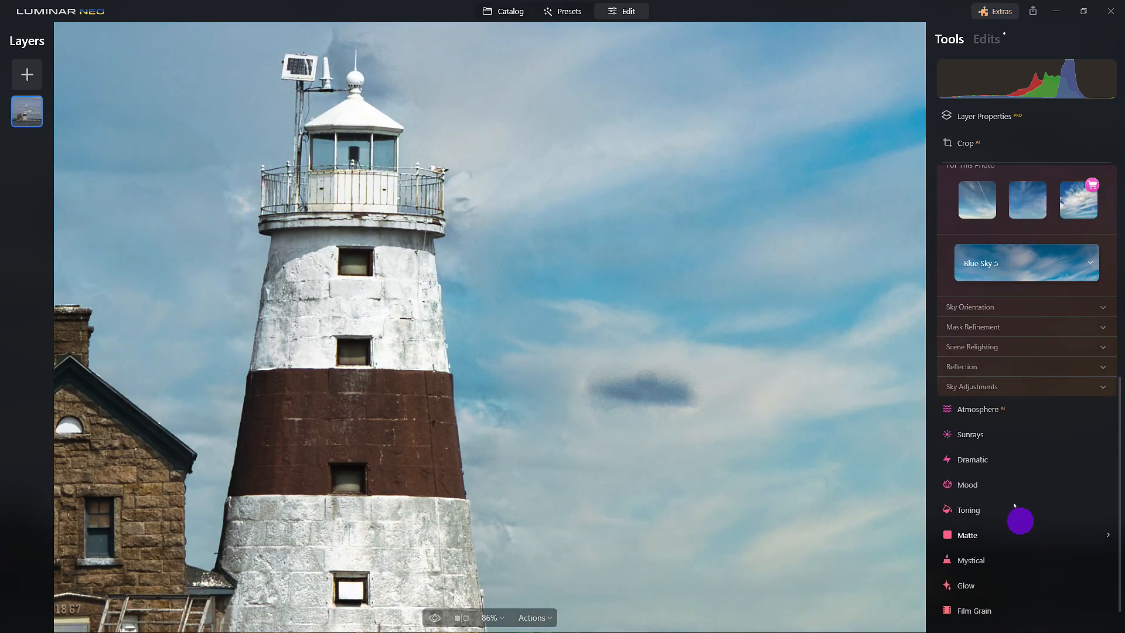
click(1011, 325)
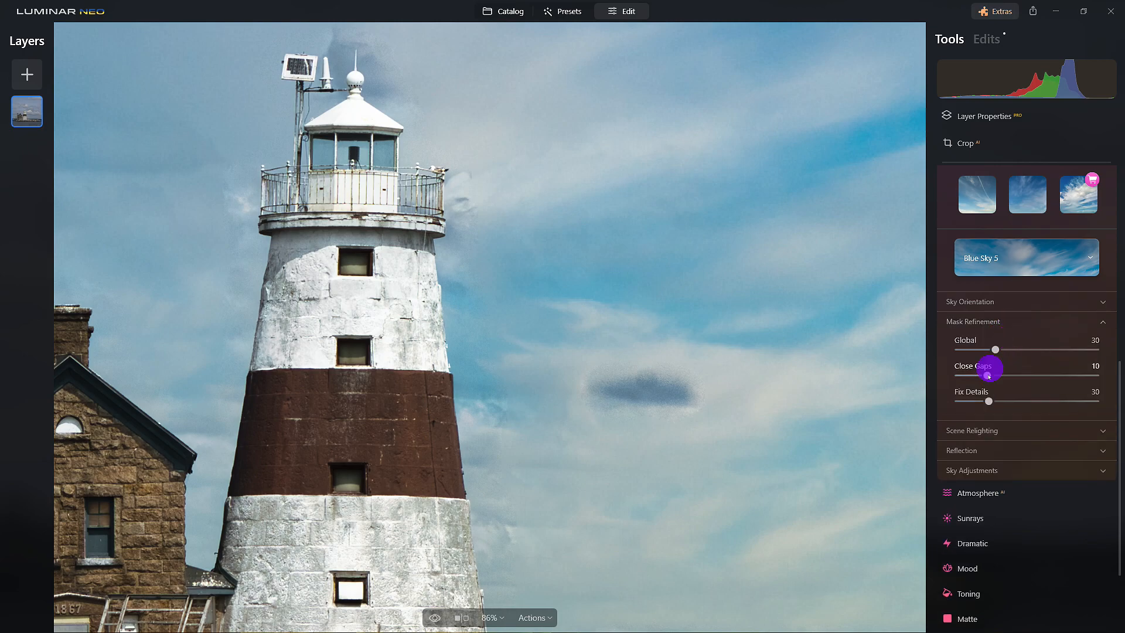
drag(950, 377, 923, 376)
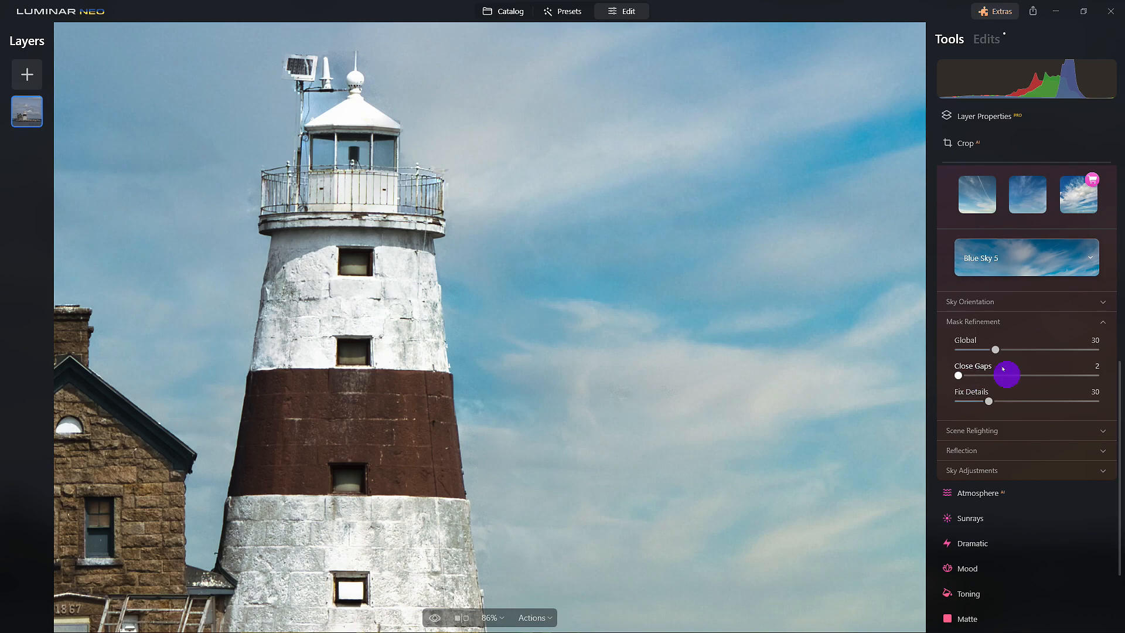
drag(1015, 350, 1024, 350)
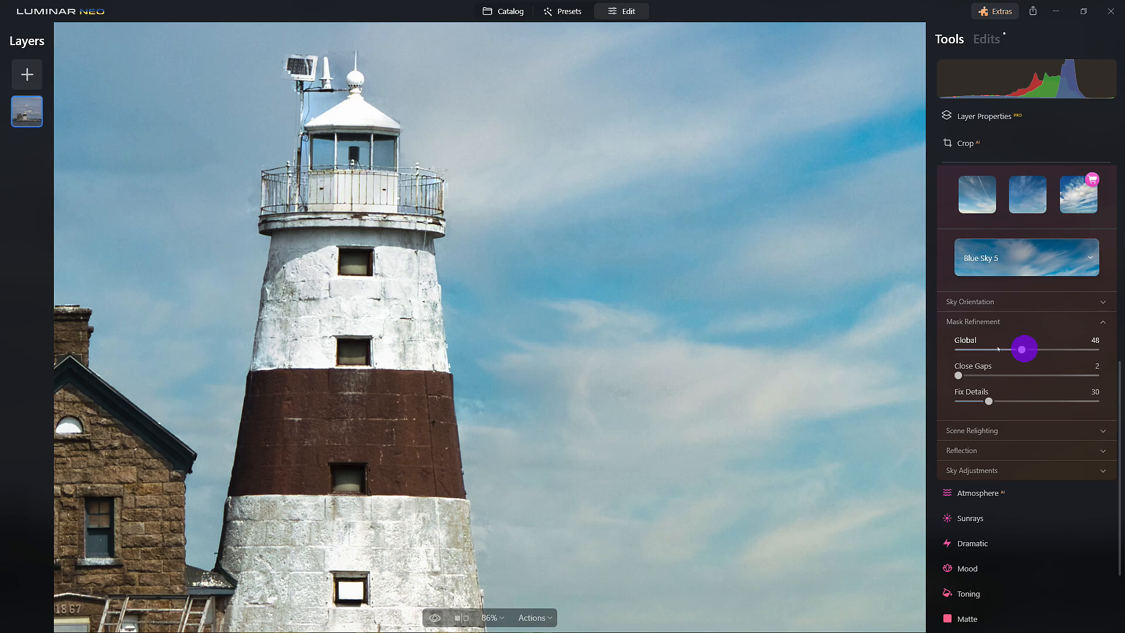
click(531, 354)
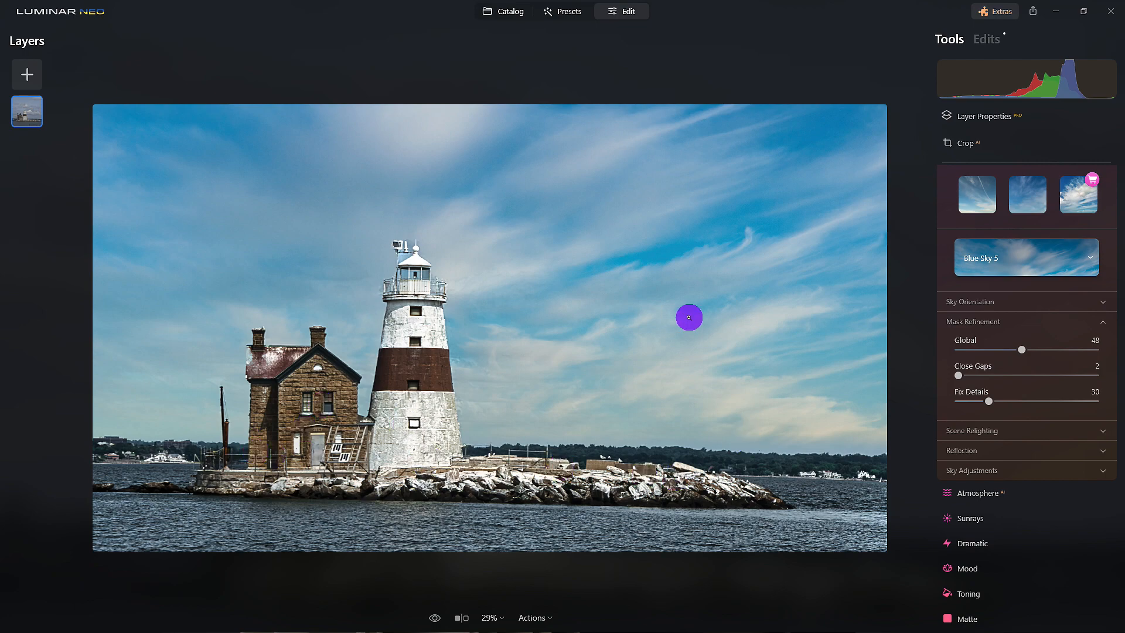
Step: Review the 16:9 crop frame and the settings of the newest Sky AI entry among the photo's applied edits
click(996, 144)
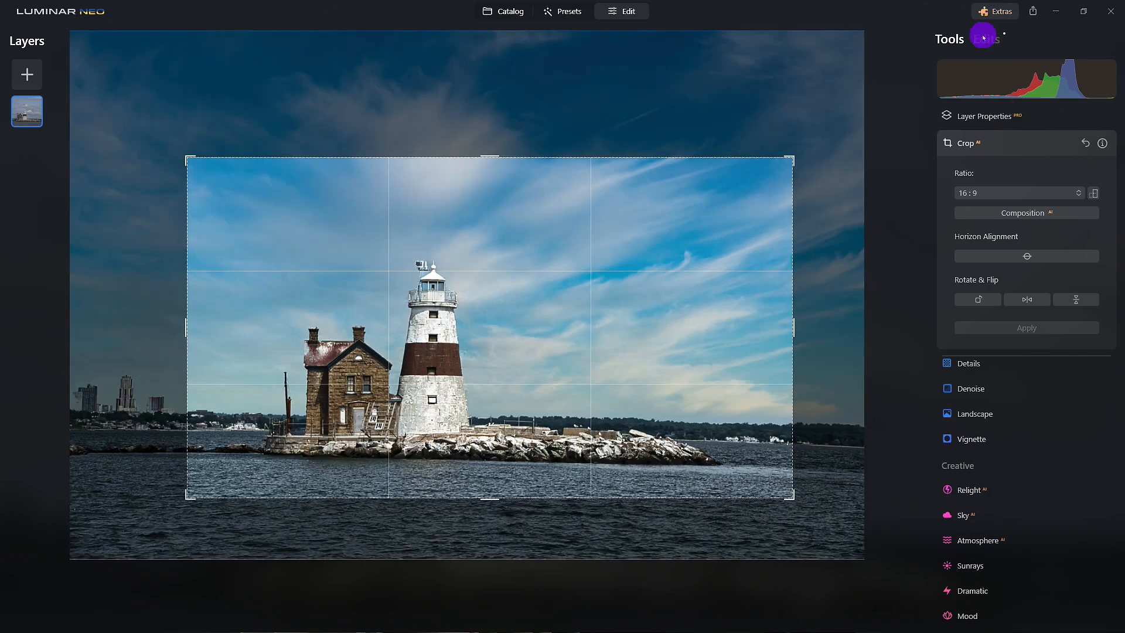
click(984, 37)
click(988, 117)
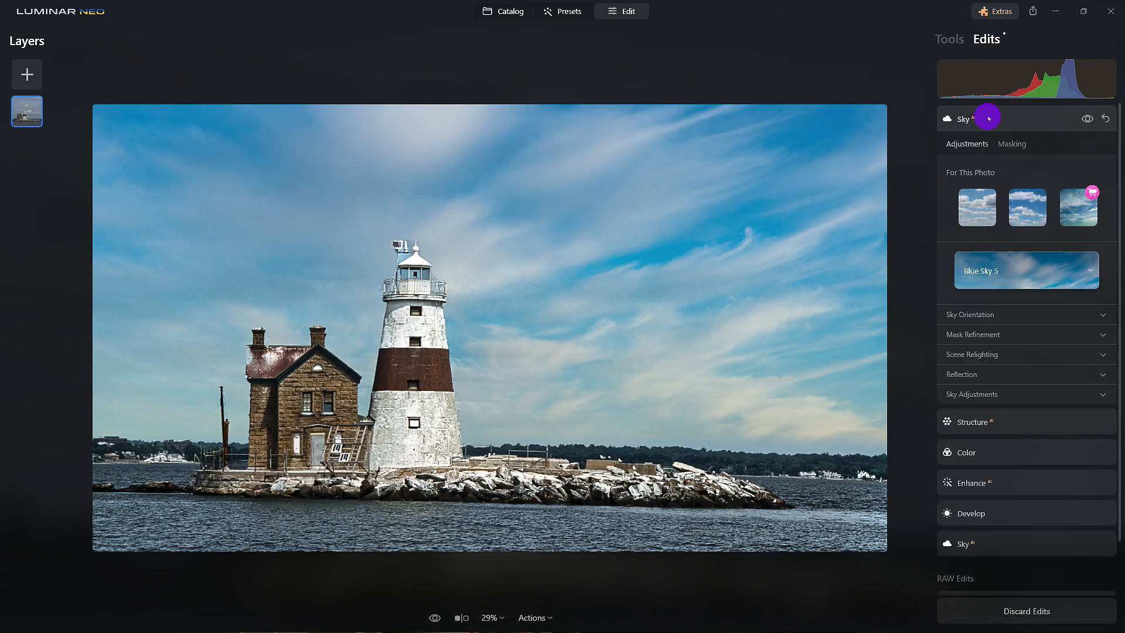